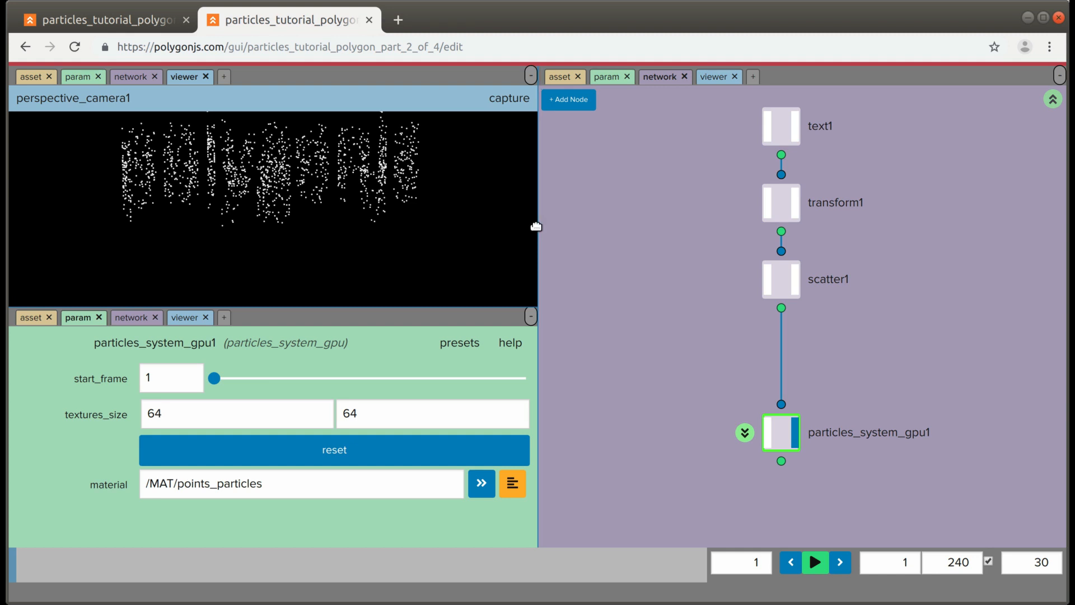
{"action": "mouse_move", "coordinate": [539, 226]}
{"action": "left_mouse_down"}
{"action": "mouse_move", "coordinate": [728, 235]}
{"action": "mouse_move", "coordinate": [560, 231]}
{"action": "left_mouse_up"}
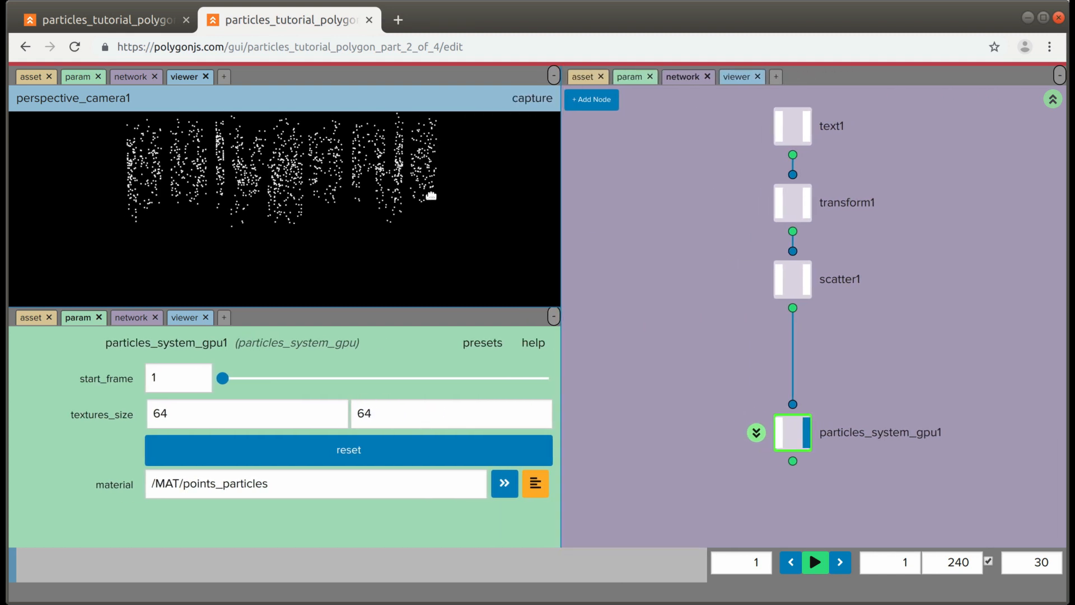
{"action": "left_click_drag", "start_coordinate": [563, 215], "coordinate": [536, 218]}
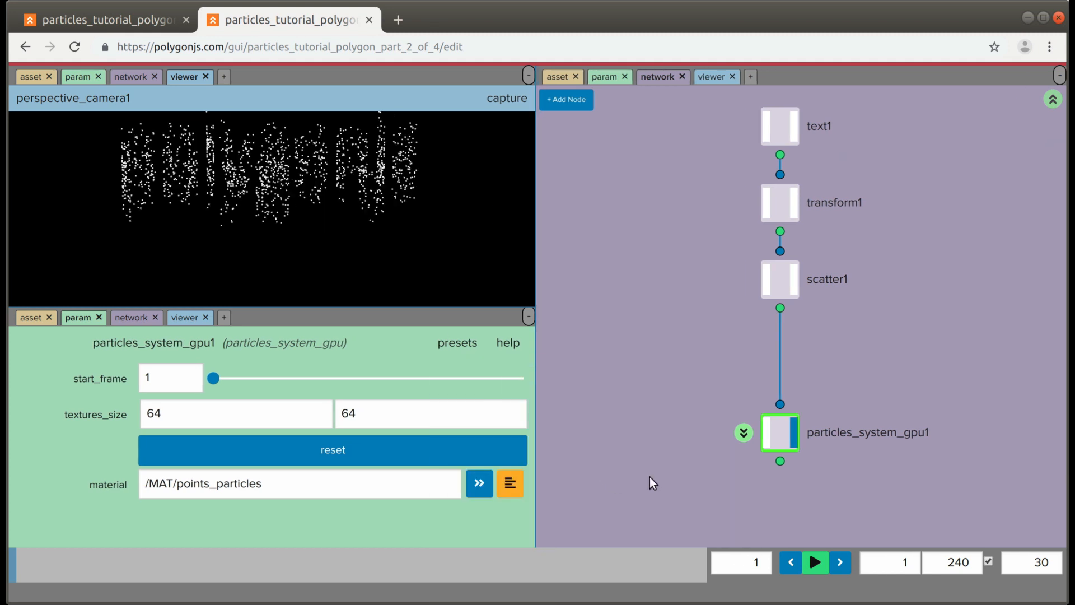
Step: Display the scatter1 node's output and add a sphere node beside it in the network
{"action": "left_click", "coordinate": [794, 280]}
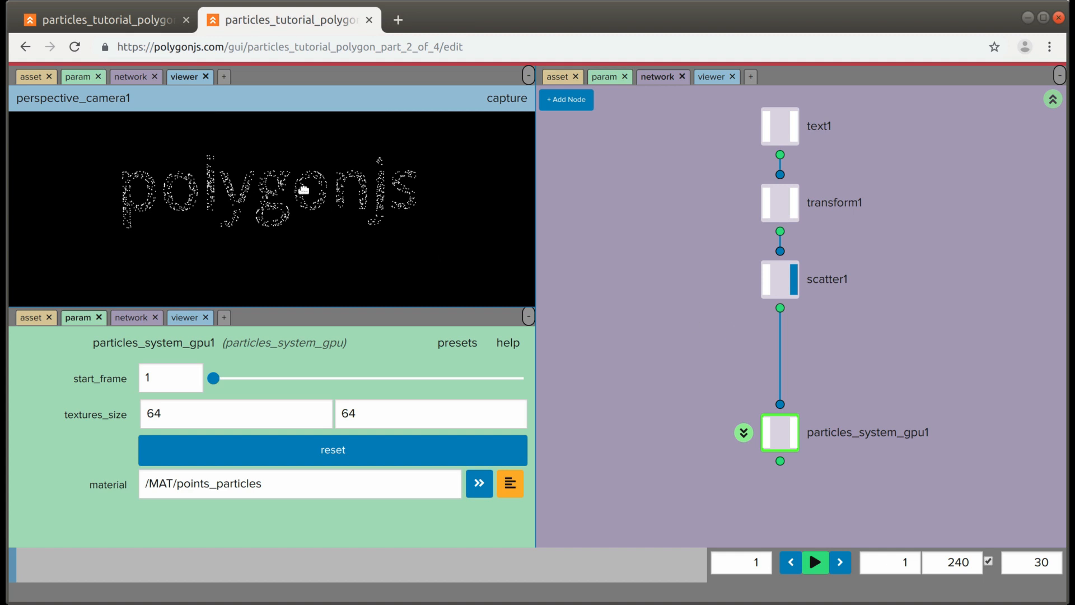
{"action": "middle_click_drag", "start_coordinate": [724, 374], "coordinate": [734, 344]}
{"action": "key", "text": "Tab"}
{"action": "type", "text": "sp"}
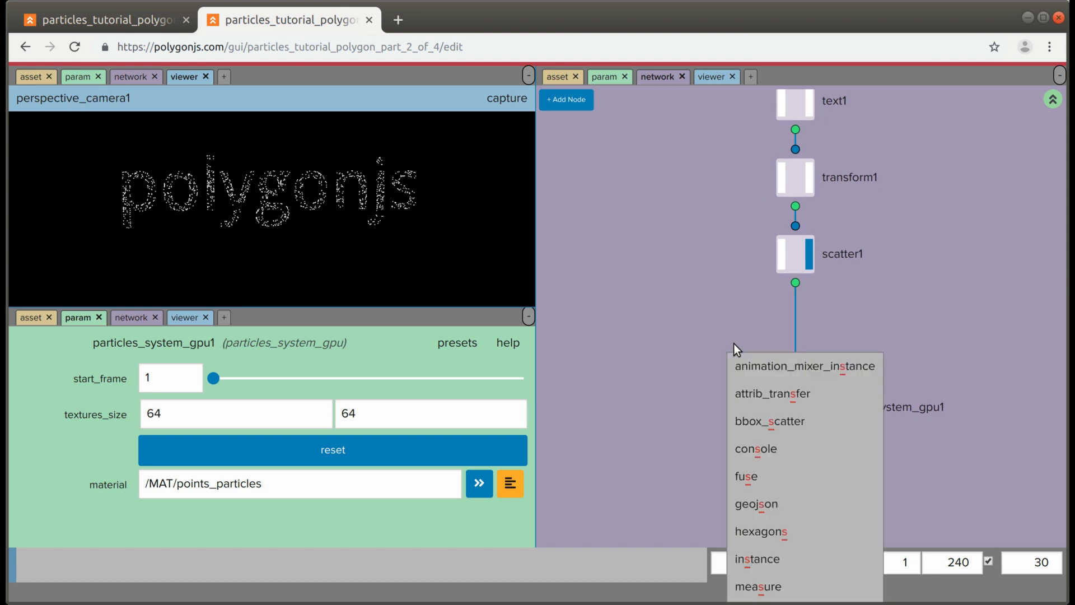
{"action": "key", "text": "Return"}
{"action": "left_click", "coordinate": [645, 260]}
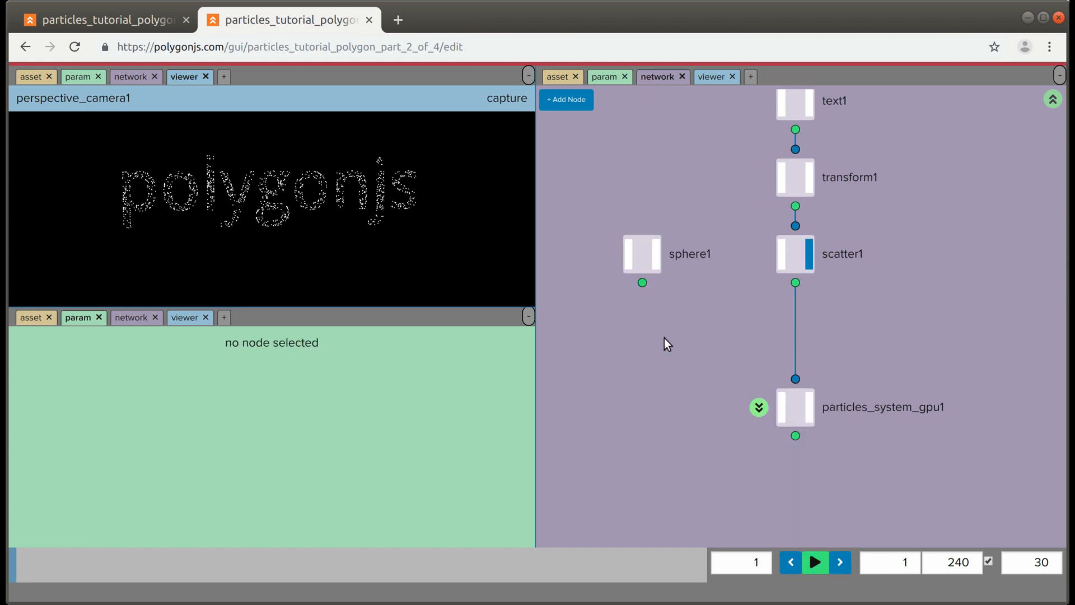
Step: Move sphere1 farther away from the scatter1 node, and select and display it in the viewer
{"action": "middle_click_drag", "start_coordinate": [664, 337], "coordinate": [668, 327]}
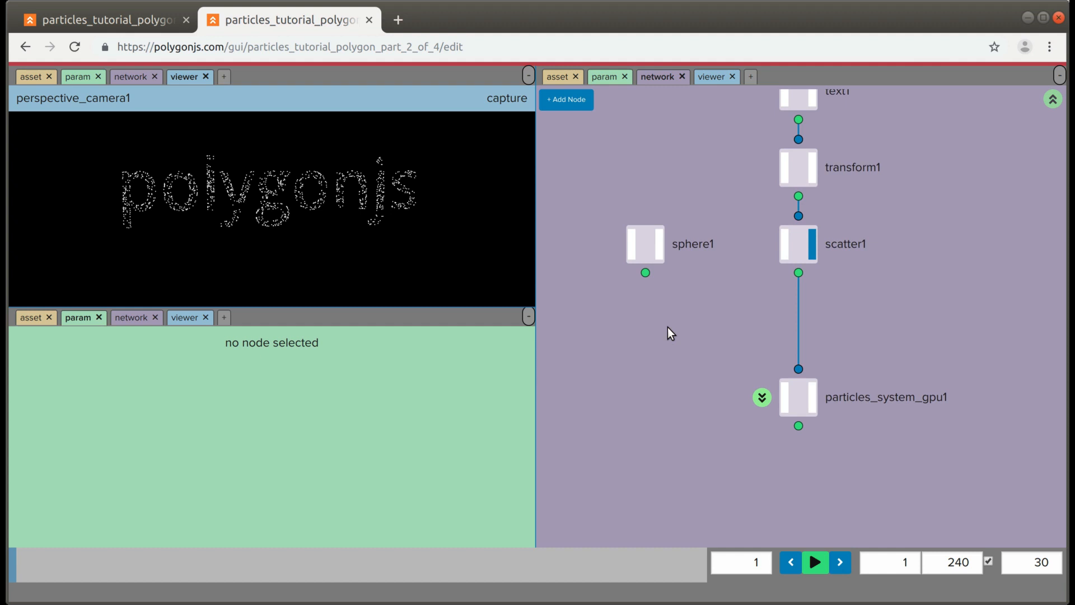
{"action": "middle_click_drag", "start_coordinate": [668, 327], "coordinate": [670, 325]}
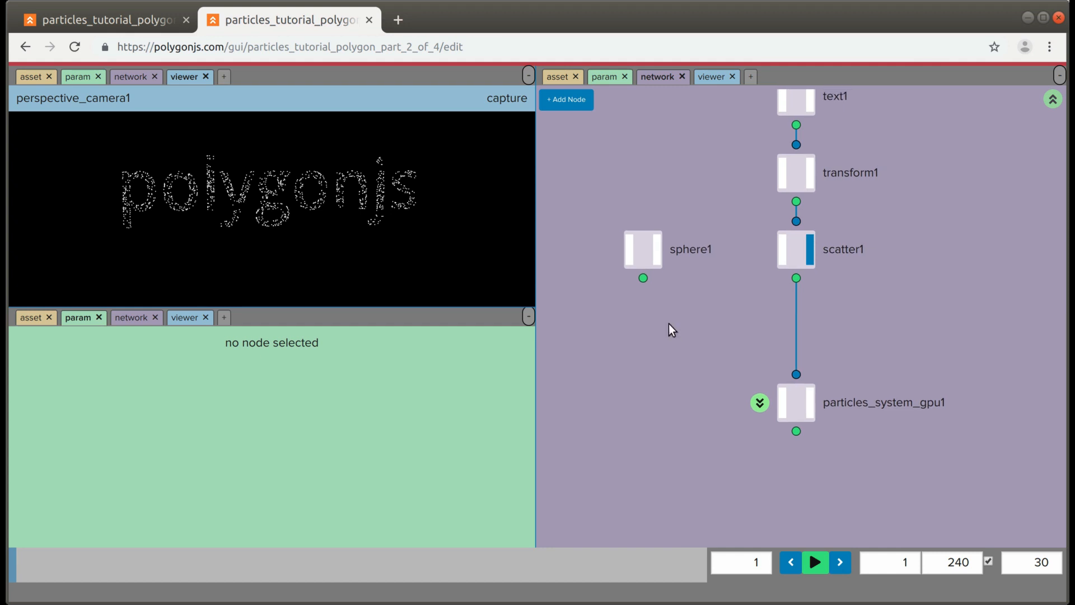
{"action": "left_click_drag", "start_coordinate": [638, 250], "coordinate": [600, 250]}
{"action": "middle_click_drag", "start_coordinate": [653, 323], "coordinate": [666, 309]}
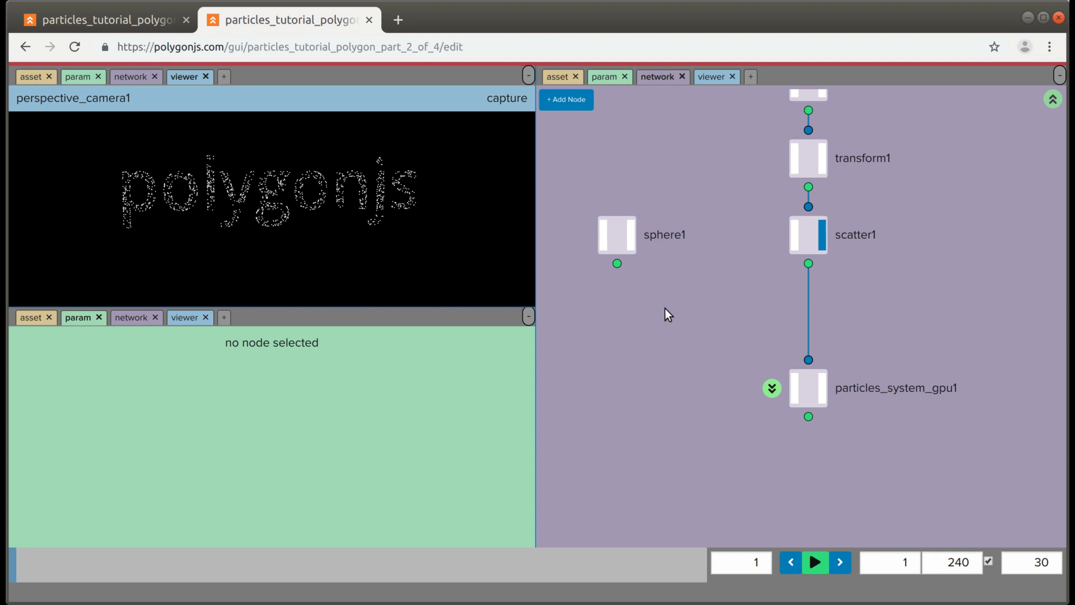
{"action": "middle_click_drag", "start_coordinate": [664, 310], "coordinate": [668, 307]}
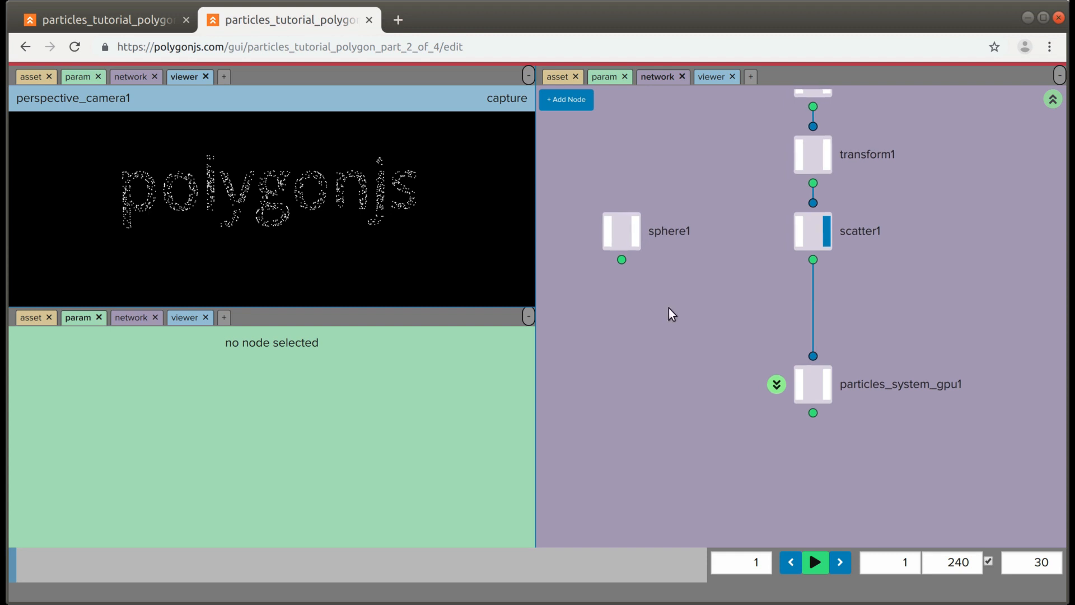
{"action": "left_click", "coordinate": [637, 234]}
{"action": "left_click_drag", "start_coordinate": [610, 293], "coordinate": [688, 186]}
Step: Add an instance node and connect sphere1 to its first input and scatter1 to its second input
{"action": "middle_click_drag", "start_coordinate": [685, 305], "coordinate": [686, 304]}
{"action": "right_click_drag", "start_coordinate": [687, 304], "coordinate": [690, 291]}
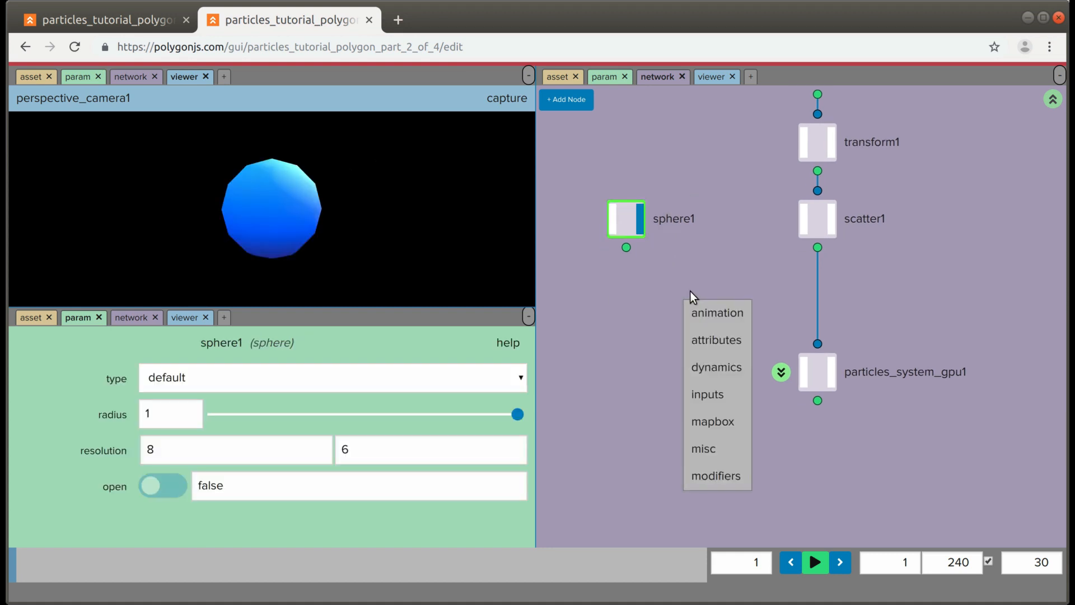
{"action": "type", "text": "in"}
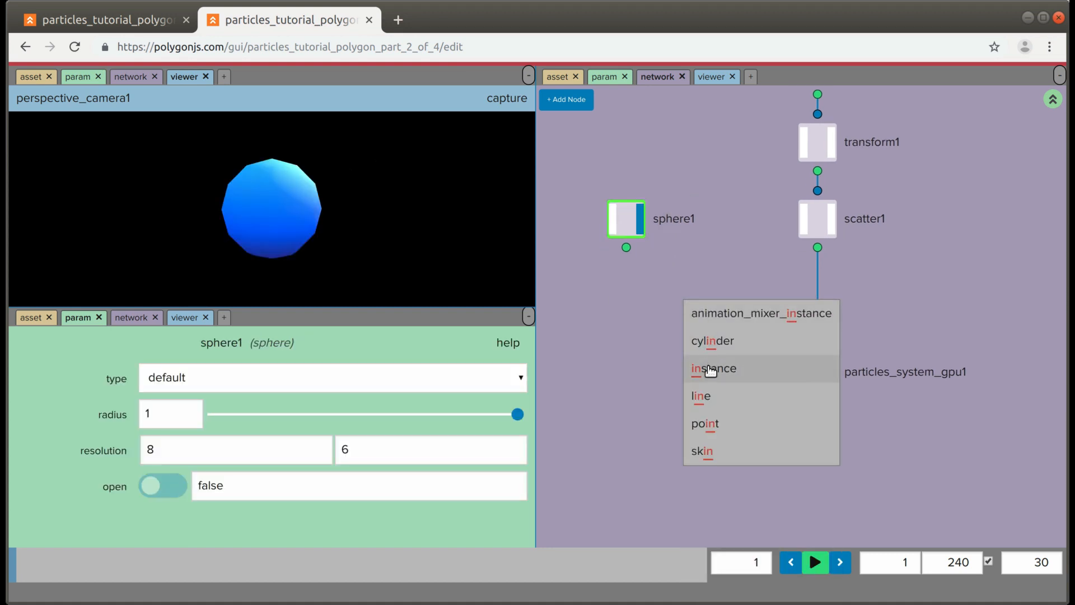
{"action": "left_click", "coordinate": [706, 368]}
{"action": "left_click_drag", "start_coordinate": [626, 247], "coordinate": [791, 257]}
{"action": "left_click_drag", "start_coordinate": [716, 269], "coordinate": [710, 267]}
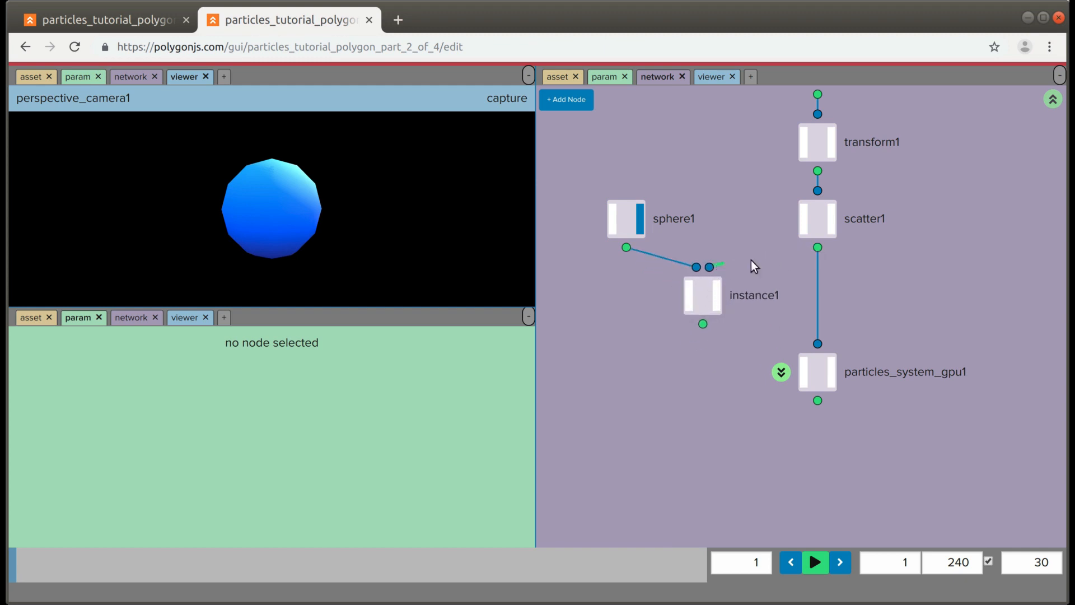
Step: Display the instance1 node and enable its apply_material option
{"action": "left_click", "coordinate": [711, 310]}
{"action": "left_click_drag", "start_coordinate": [701, 298], "coordinate": [691, 304]}
{"action": "left_click_drag", "start_coordinate": [677, 362], "coordinate": [643, 343]}
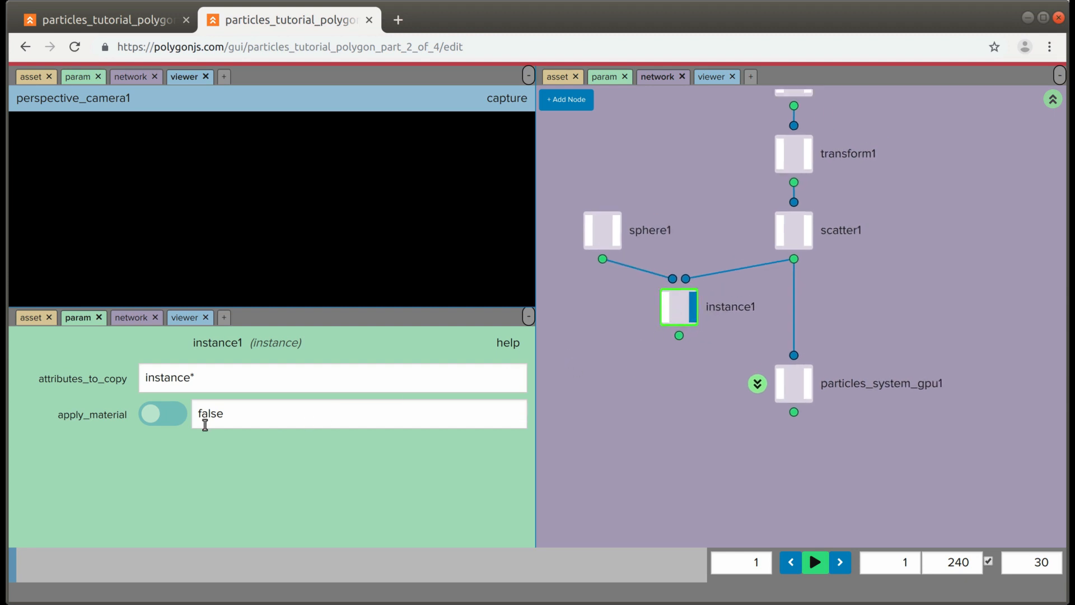
{"action": "left_click", "coordinate": [164, 415]}
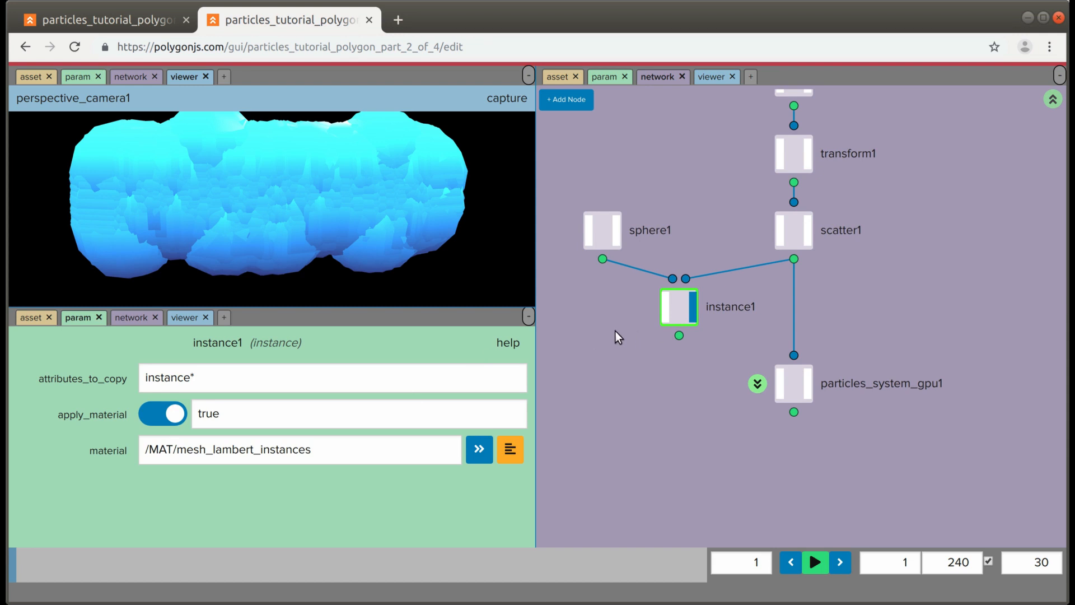
Step: Move particles_system_gpu1 farther below scatter1 and reduce sphere1's radius to 0.03
{"action": "left_click_drag", "start_coordinate": [639, 314], "coordinate": [652, 303]}
{"action": "left_click_drag", "start_coordinate": [808, 376], "coordinate": [810, 412]}
{"action": "left_click_drag", "start_coordinate": [593, 270], "coordinate": [636, 177]}
{"action": "left_click_drag", "start_coordinate": [466, 413], "coordinate": [223, 422]}
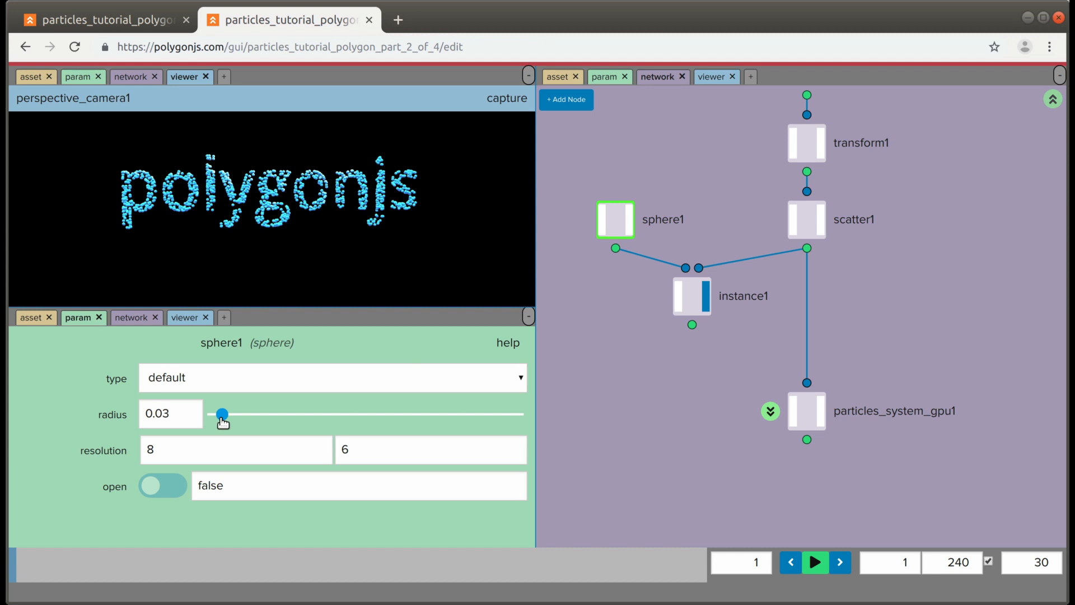
Step: Jump to the material network from instance1's material reference and arrange points_particles and mesh_standard1 in a column below mesh_lambert_instances
{"action": "middle_click_drag", "start_coordinate": [681, 361], "coordinate": [675, 351]}
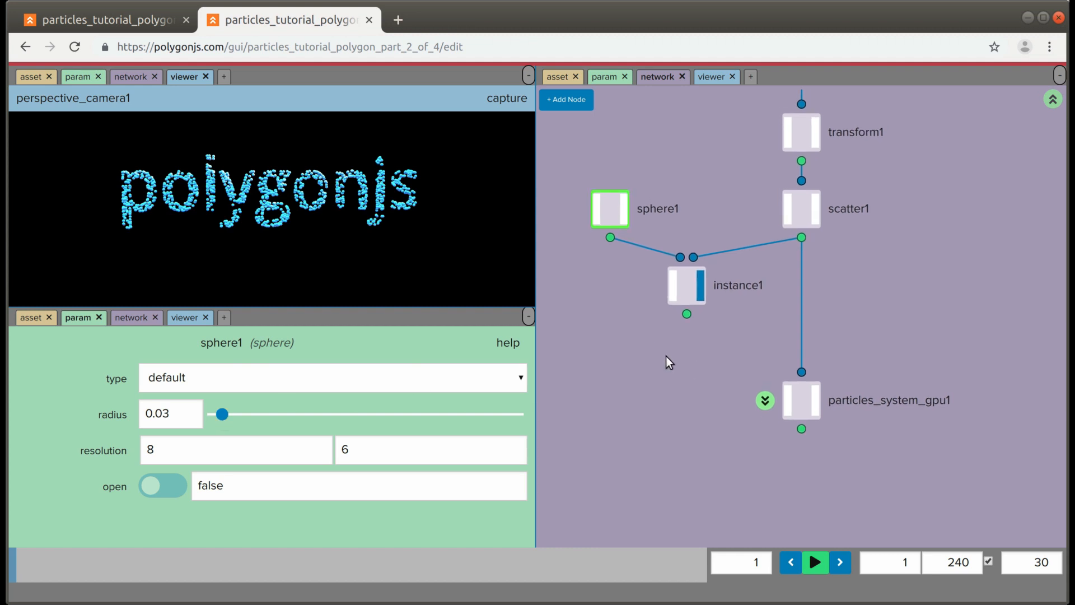
{"action": "left_click", "coordinate": [697, 282]}
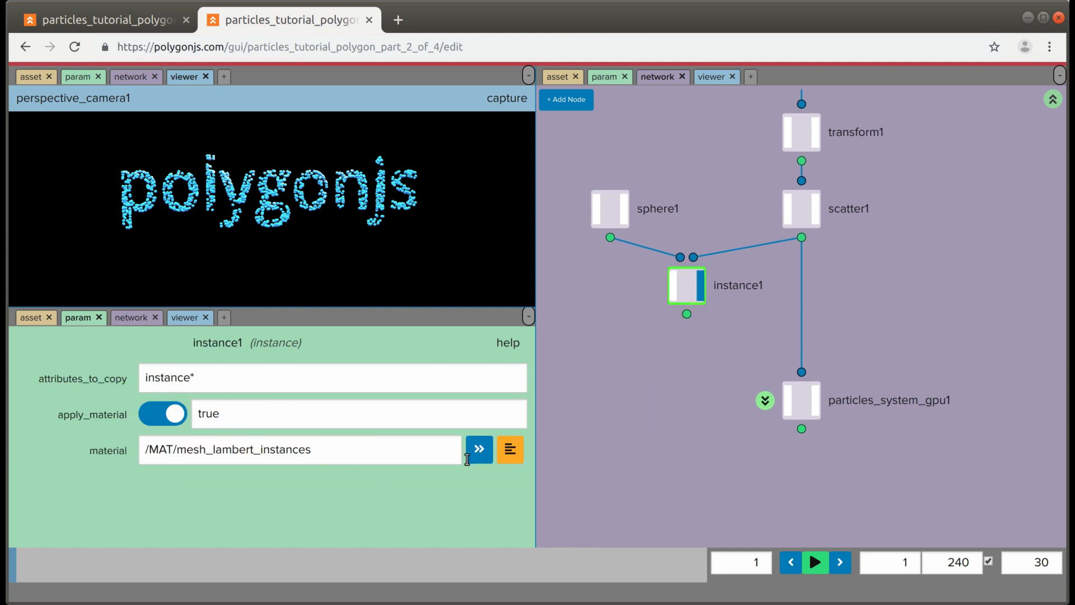
{"action": "mouse_move", "coordinate": [321, 204]}
{"action": "left_mouse_down"}
{"action": "mouse_move", "coordinate": [292, 214]}
{"action": "mouse_move", "coordinate": [317, 206]}
{"action": "left_mouse_up"}
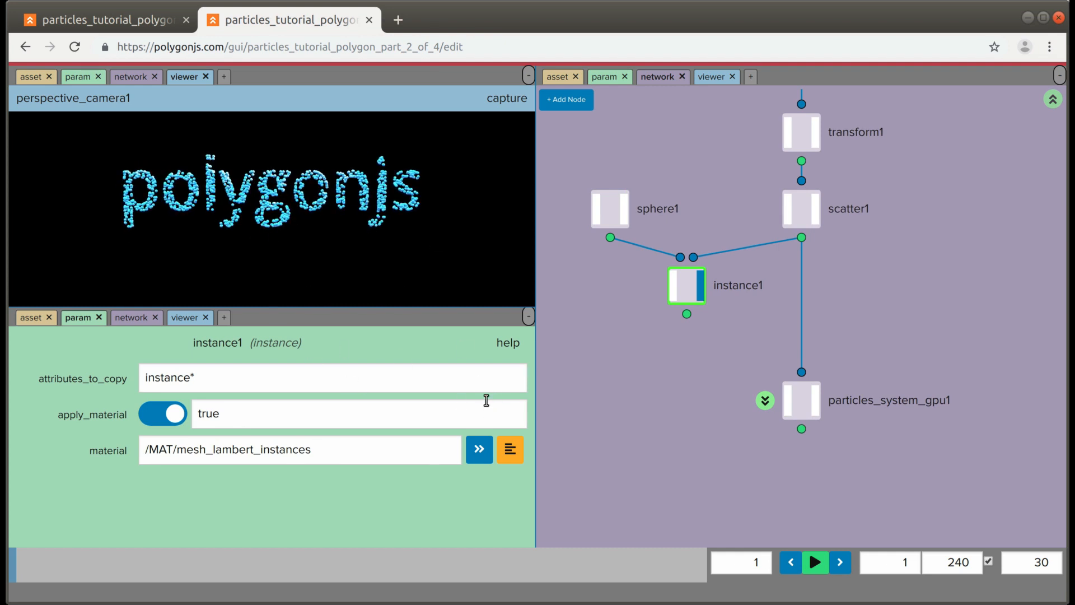
{"action": "left_click", "coordinate": [479, 450]}
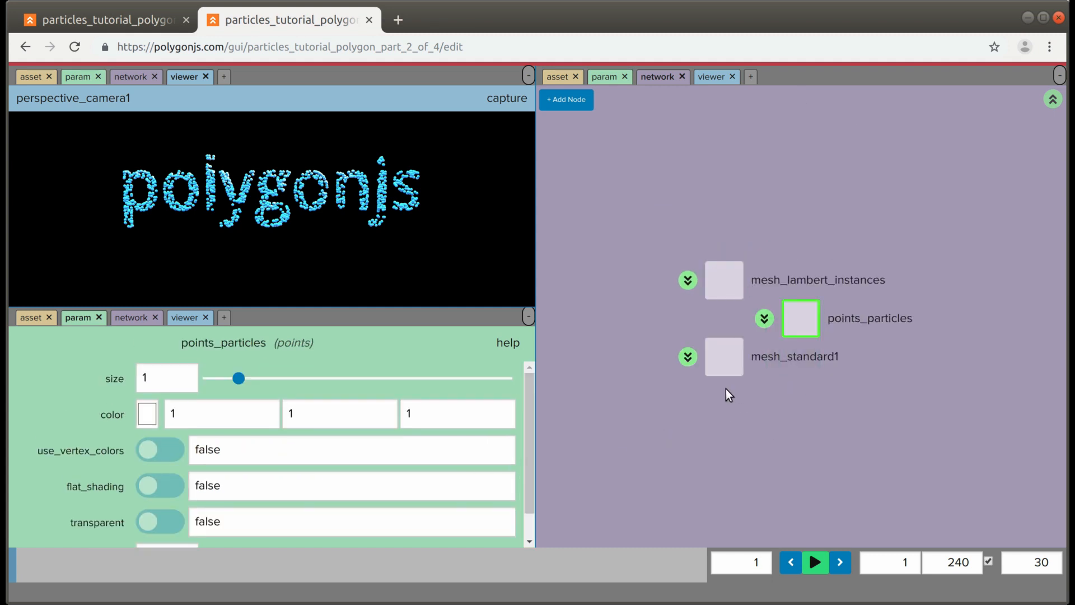
{"action": "left_click_drag", "start_coordinate": [724, 361], "coordinate": [725, 437]}
{"action": "left_click_drag", "start_coordinate": [814, 325], "coordinate": [736, 364]}
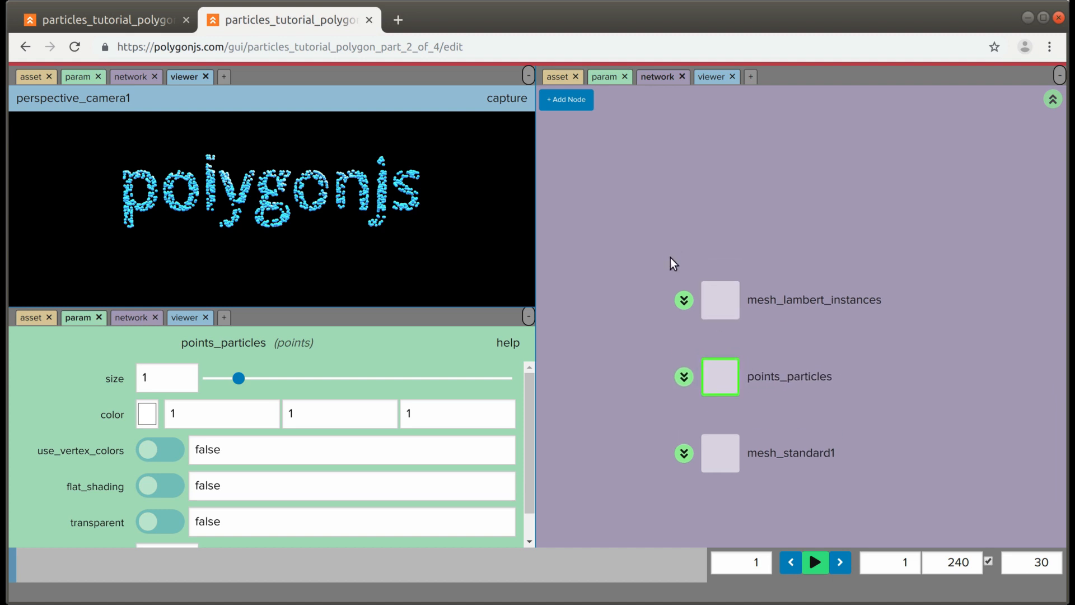
Step: Add a mesh_basic material node above mesh_lambert_instances and rename it mesh_basic_instances
{"action": "right_click", "coordinate": [678, 241]}
{"action": "type", "text": "mes"}
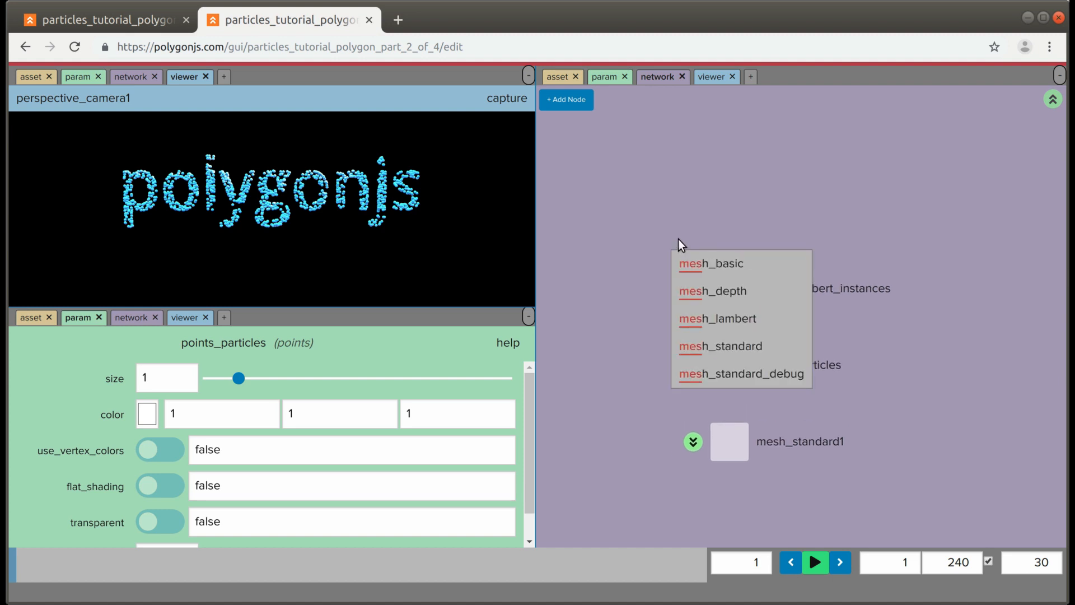
{"action": "left_click", "coordinate": [719, 264]}
{"action": "left_click", "coordinate": [729, 228]}
{"action": "left_click", "coordinate": [791, 212]}
{"action": "key", "text": "End"}
{"action": "key", "text": "BackSpace"}
{"action": "type", "text": "_instances"}
{"action": "key", "text": "Return"}
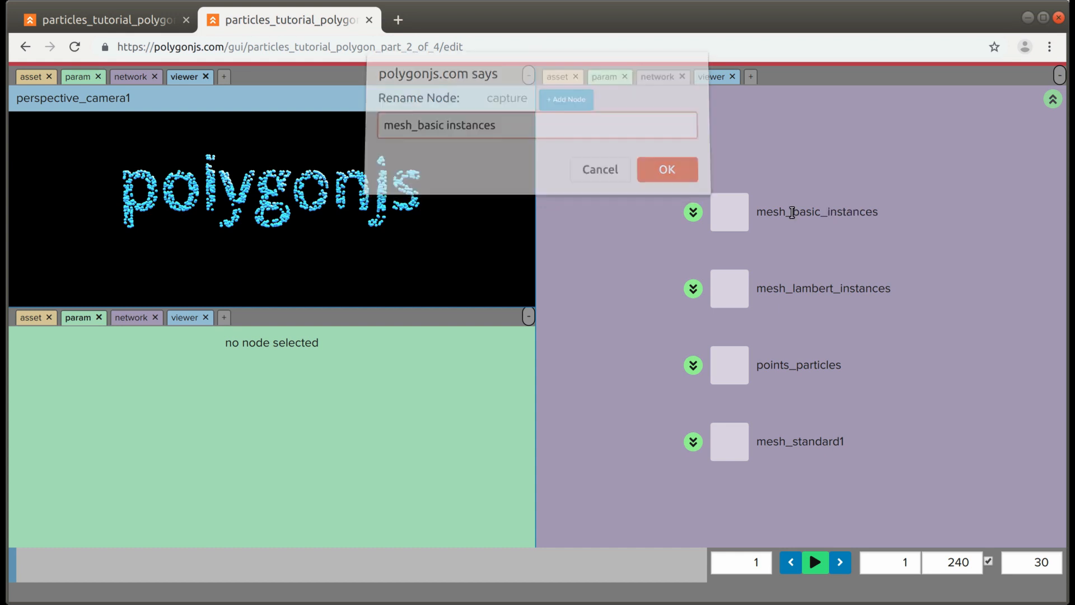
Step: Return to the geo1 network and assign /MAT/mesh_basic_instances as instance1's material
{"action": "key", "text": "u"}
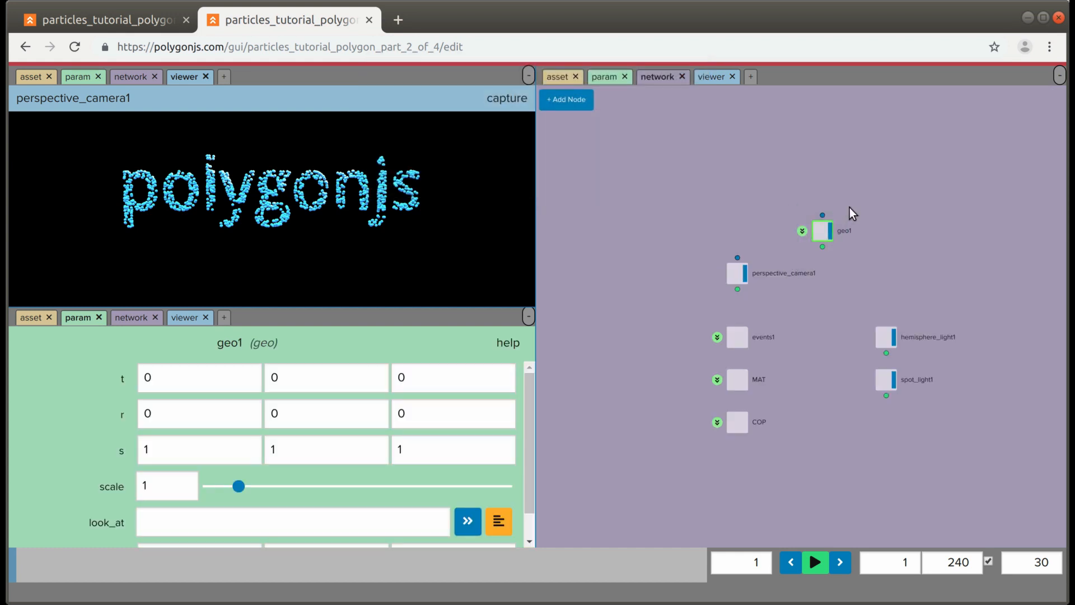
{"action": "key", "text": "i"}
{"action": "left_click", "coordinate": [510, 452]}
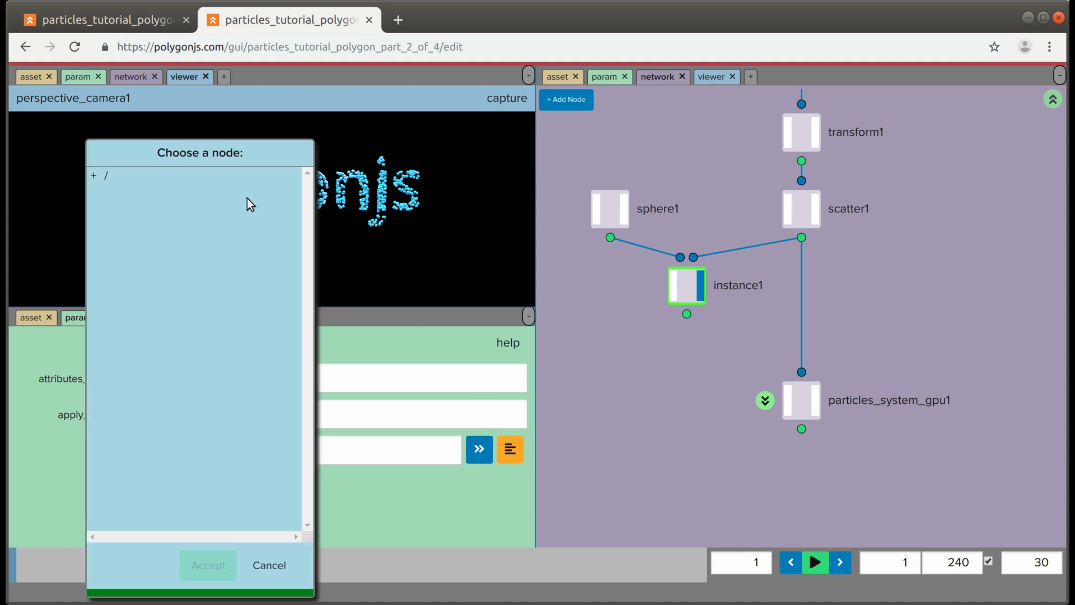
{"action": "left_click", "coordinate": [105, 215]}
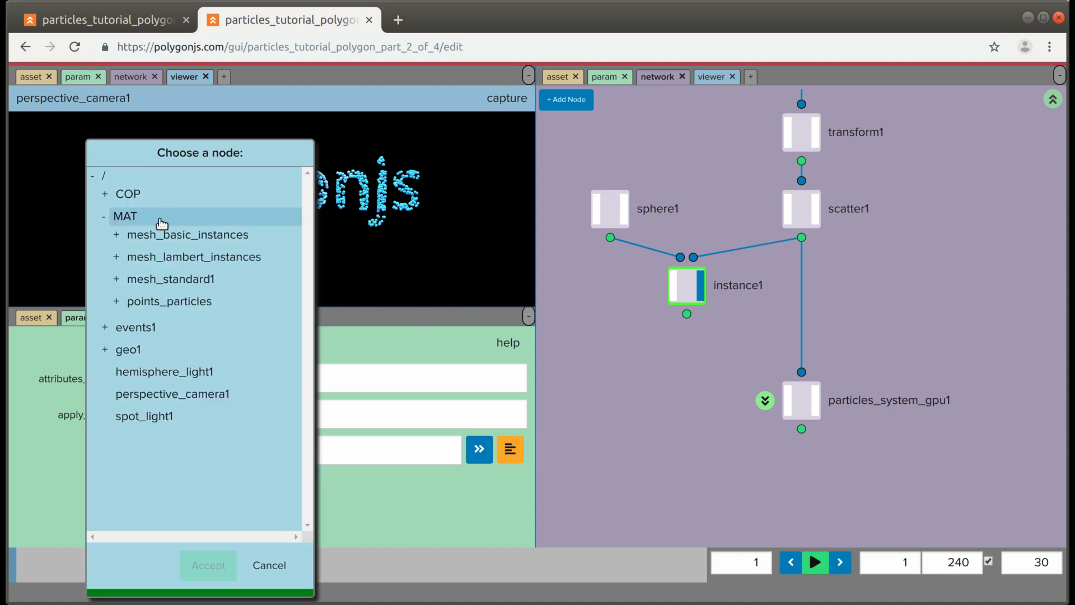
{"action": "left_click", "coordinate": [203, 237]}
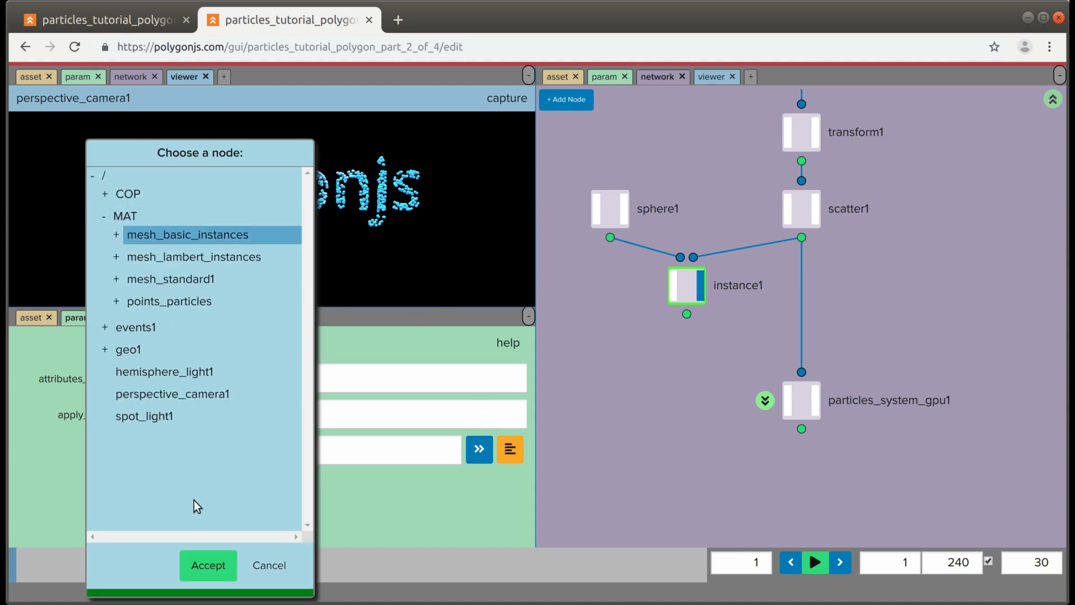
{"action": "left_click", "coordinate": [208, 565]}
Step: Inside the mesh_basic_instances material, add an instance_transform node and connect its position and normal outputs to output1
{"action": "left_click", "coordinate": [480, 451]}
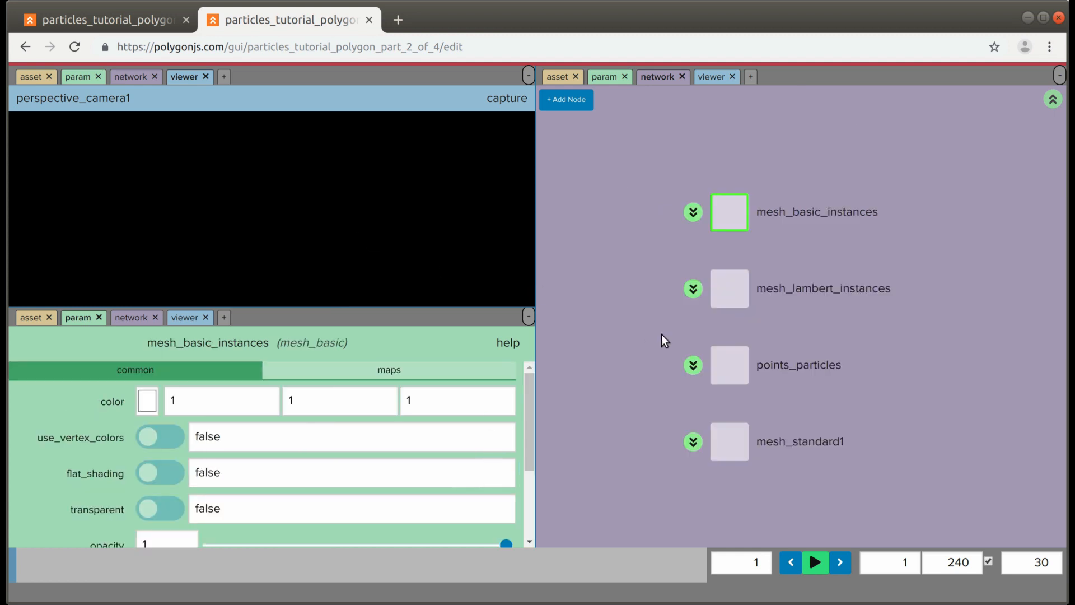
{"action": "left_click", "coordinate": [692, 214]}
{"action": "middle_click_drag", "start_coordinate": [825, 331], "coordinate": [782, 303]}
{"action": "key", "text": "Tab"}
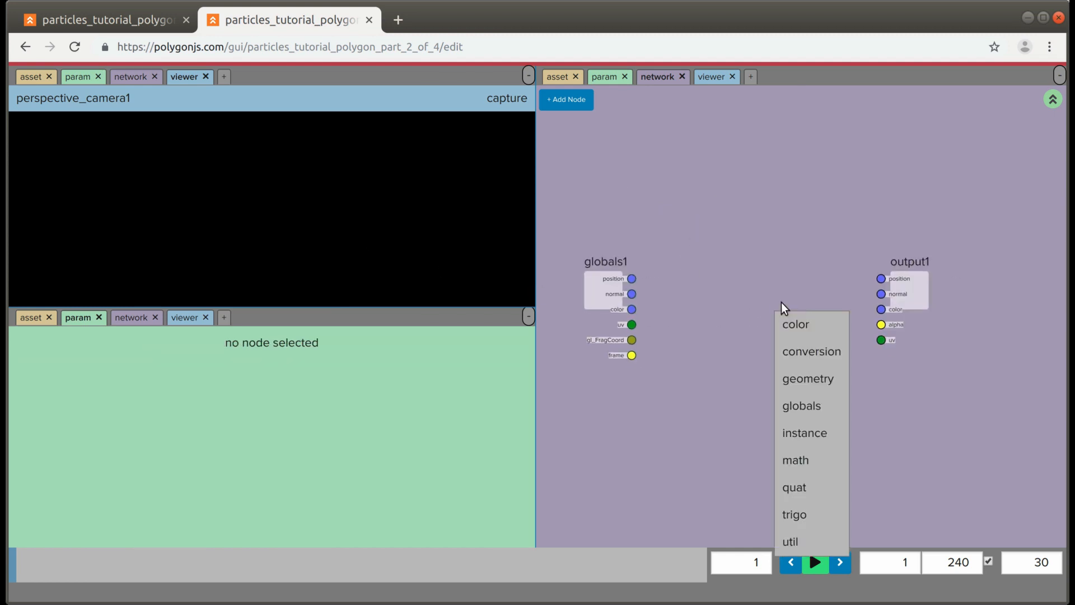
{"action": "type", "text": "in"}
{"action": "left_click", "coordinate": [804, 379]}
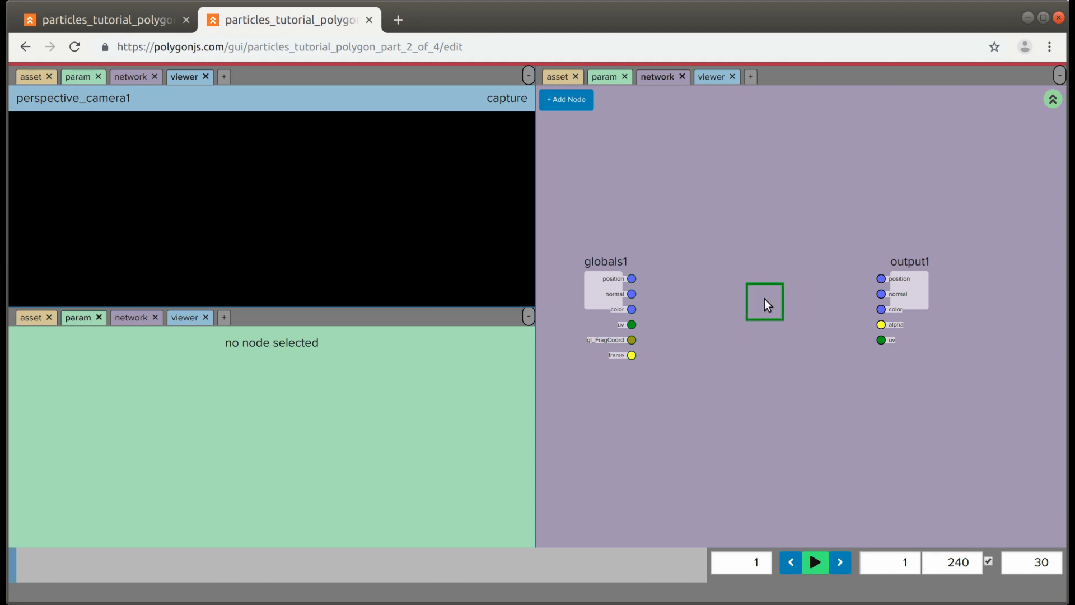
{"action": "mouse_move", "coordinate": [788, 279]}
{"action": "left_mouse_down"}
{"action": "mouse_move", "coordinate": [881, 278]}
{"action": "mouse_move", "coordinate": [785, 294]}
{"action": "left_mouse_up"}
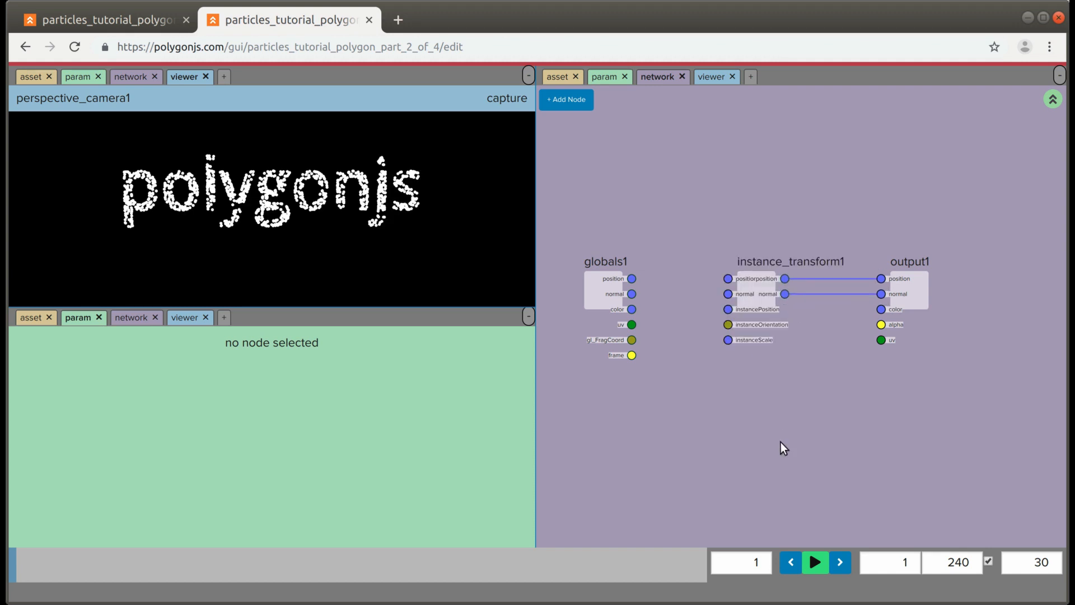
Step: Move the globals1 node farther away from instance_transform1
{"action": "middle_click_drag", "start_coordinate": [781, 442], "coordinate": [833, 417]}
{"action": "left_click_drag", "start_coordinate": [659, 258], "coordinate": [621, 257]}
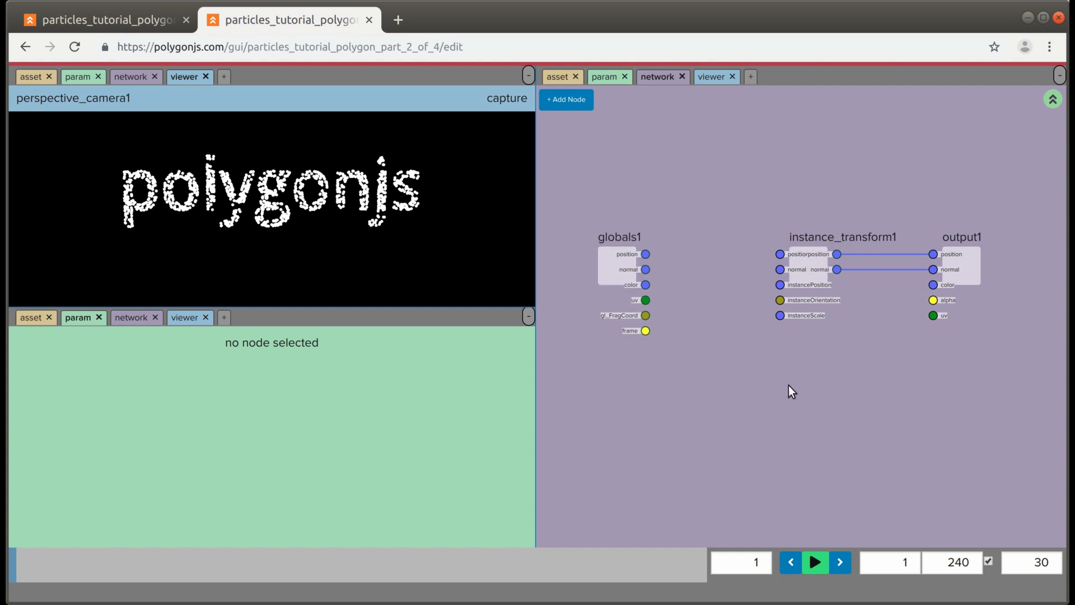
{"action": "middle_click_drag", "start_coordinate": [766, 384], "coordinate": [758, 387]}
Step: Return to the geo1 network and inspect the scatter1 node's point count and vertex attributes
{"action": "key", "text": "u"}
{"action": "key", "text": "u"}
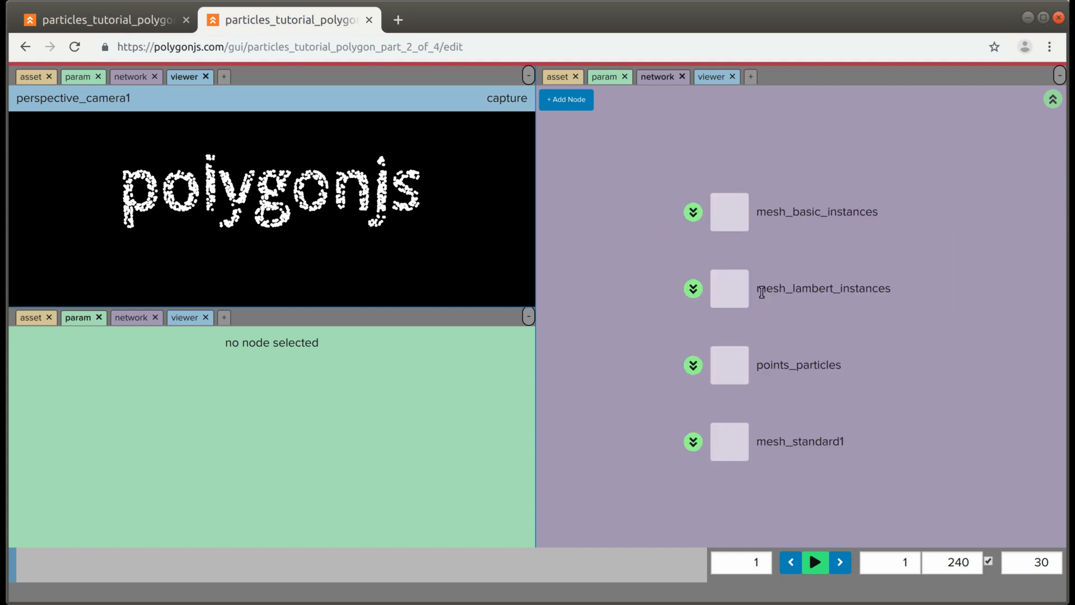
{"action": "key", "text": "i"}
{"action": "middle_click_drag", "start_coordinate": [720, 295], "coordinate": [731, 335]}
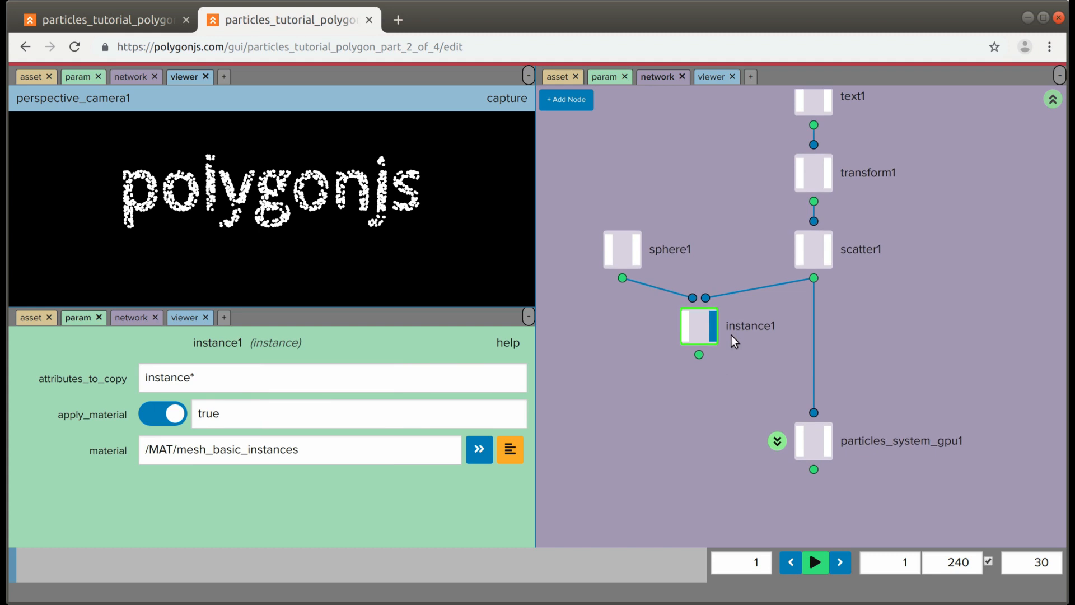
{"action": "middle_click", "coordinate": [815, 251]}
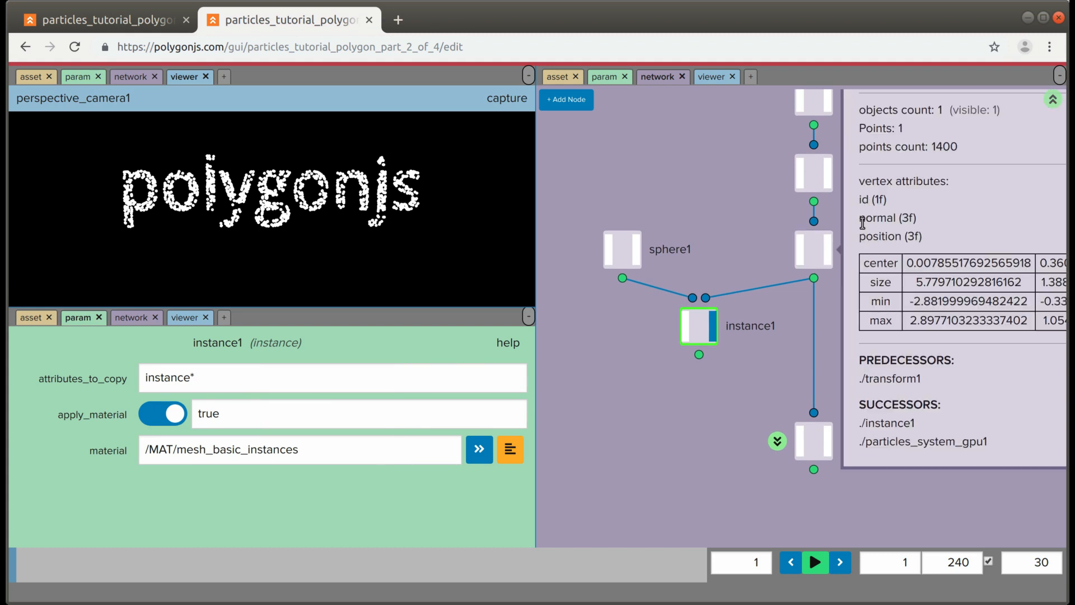
{"action": "middle_click", "coordinate": [816, 249]}
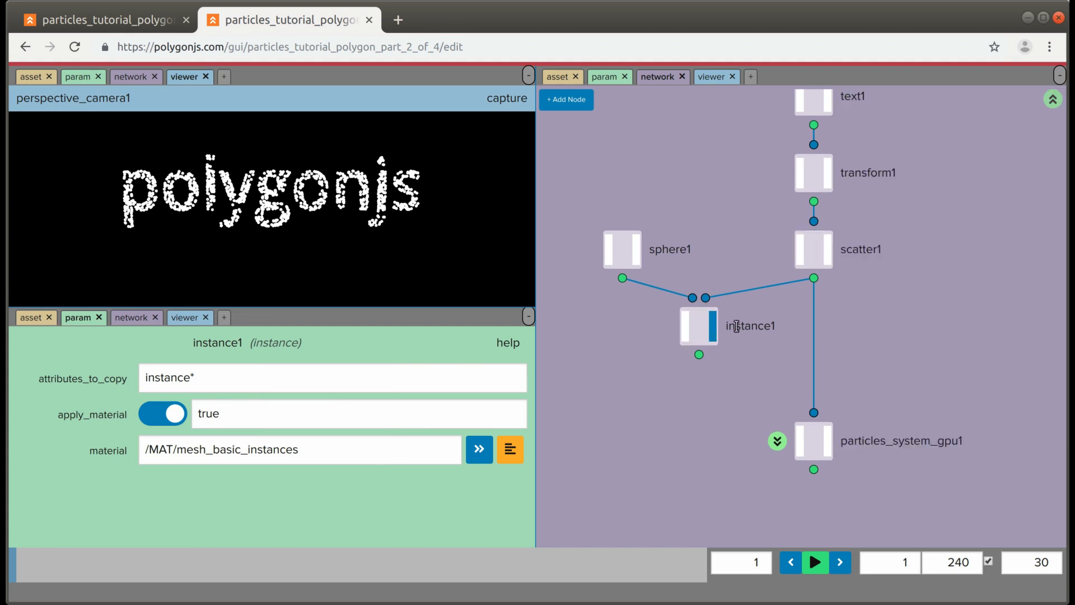
Step: Inspect the instance1 node's object count, point count and vertex attributes
{"action": "middle_click", "coordinate": [699, 332]}
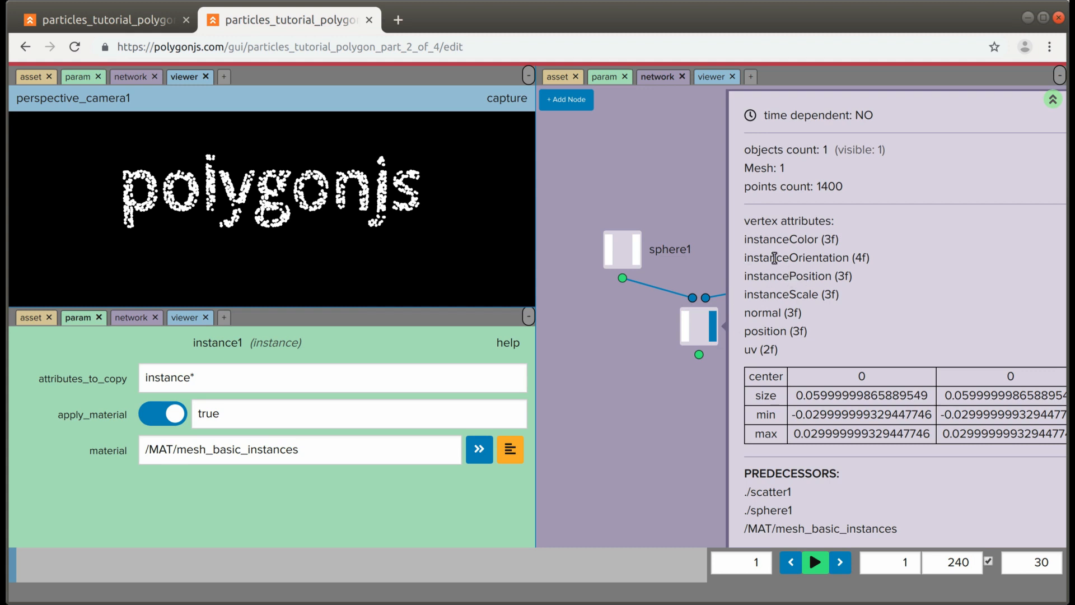
{"action": "middle_click", "coordinate": [704, 327]}
{"action": "left_click", "coordinate": [704, 327]}
Step: Go from instance1 to its assigned mesh_basic_instances material and open that material's node network
{"action": "left_click", "coordinate": [479, 449]}
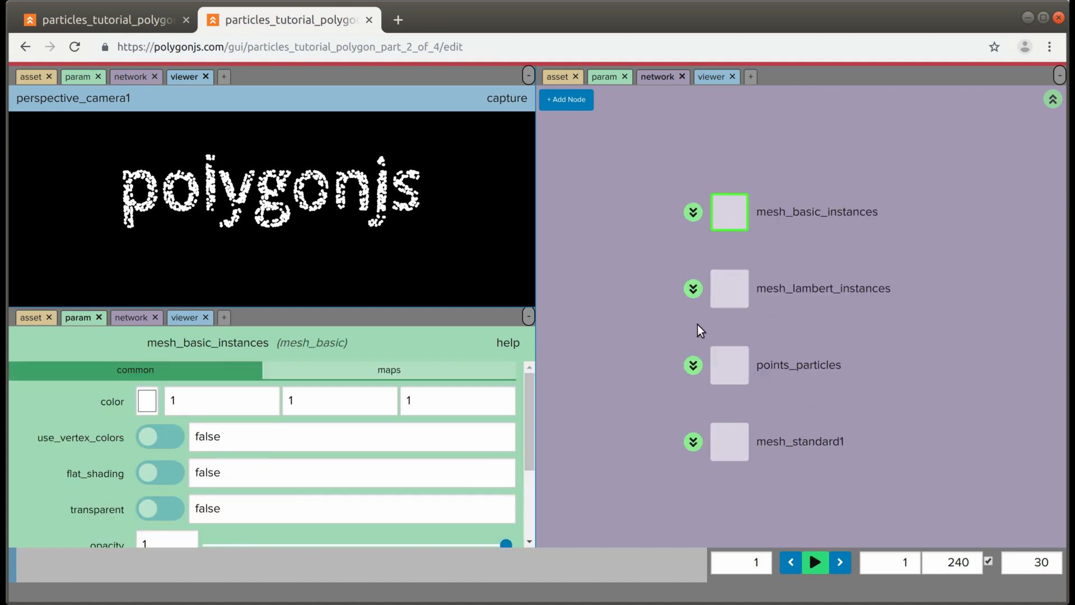
{"action": "left_click", "coordinate": [693, 212]}
{"action": "scroll", "coordinate": [805, 373], "scroll_direction": "up", "scroll_amount": 3}
{"action": "left_click_drag", "start_coordinate": [659, 286], "coordinate": [691, 288]}
{"action": "left_click_drag", "start_coordinate": [711, 331], "coordinate": [763, 327]}
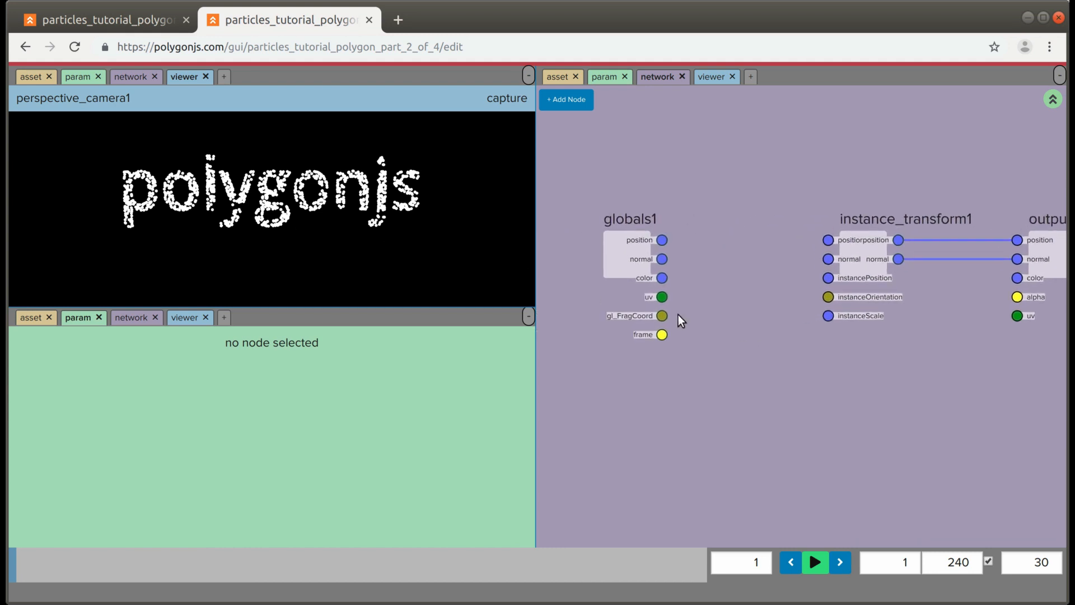
Step: Add a constant node below instance_transform1 in the material network
{"action": "left_click_drag", "start_coordinate": [335, 221], "coordinate": [300, 226]}
{"action": "scroll", "coordinate": [318, 225], "scroll_direction": "up", "scroll_amount": 6}
{"action": "left_click_drag", "start_coordinate": [716, 399], "coordinate": [631, 374]}
{"action": "right_click", "coordinate": [770, 373]}
{"action": "type", "text": "con"}
{"action": "left_click", "coordinate": [775, 389]}
{"action": "left_click", "coordinate": [713, 413]}
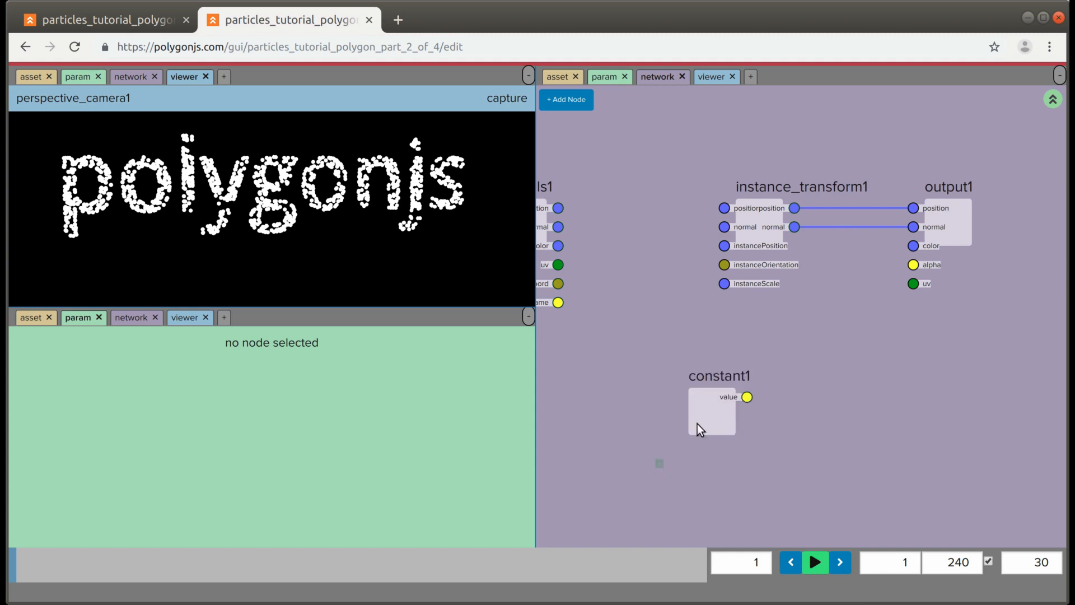
Step: Set constant1's type to vec3 and connect its value to output1's color input
{"action": "left_click", "coordinate": [201, 378]}
{"action": "left_click", "coordinate": [207, 432]}
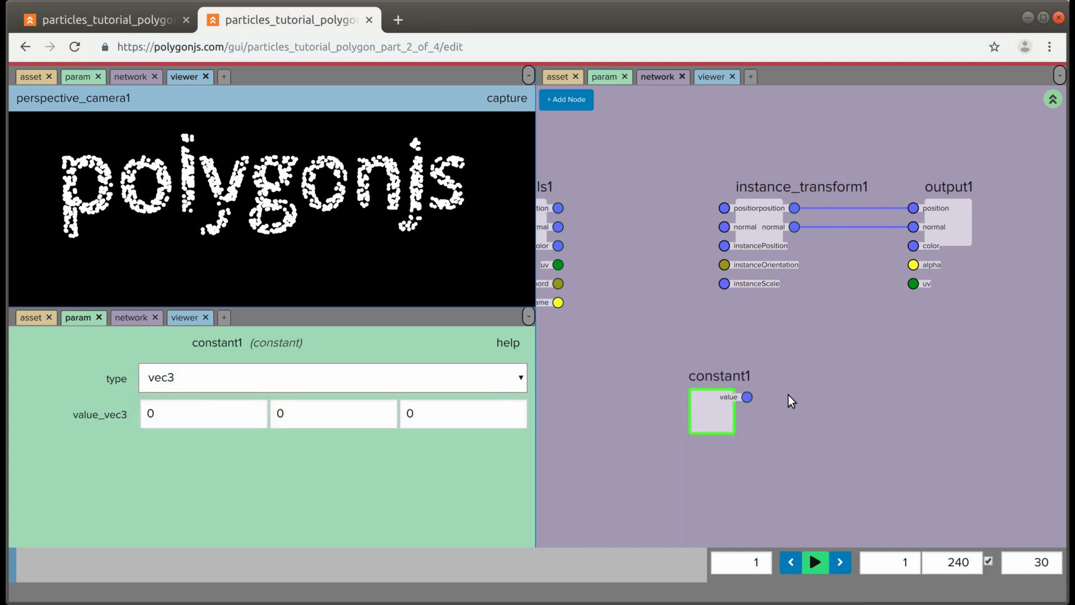
{"action": "left_click_drag", "start_coordinate": [747, 397], "coordinate": [913, 245]}
Step: Set constant1's vec3 value to 0.9, 0.7, 0 to colour the instances
{"action": "left_click_drag", "start_coordinate": [364, 420], "coordinate": [479, 415]}
{"action": "left_click_drag", "start_coordinate": [258, 415], "coordinate": [388, 421]}
{"action": "left_click_drag", "start_coordinate": [636, 343], "coordinate": [698, 322]}
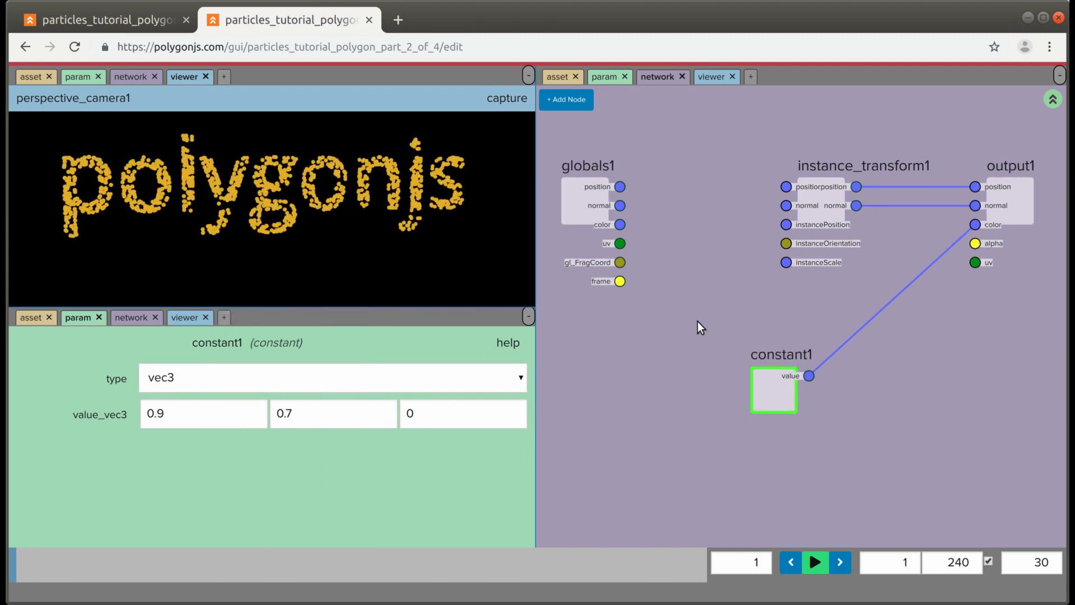
{"action": "left_click_drag", "start_coordinate": [254, 173], "coordinate": [254, 181]}
{"action": "left_click_drag", "start_coordinate": [701, 326], "coordinate": [708, 314]}
Step: Open particles_system_gpu1 inside geo1 and examine the node chain from attribute_id through random1 to float_to_vec3_1
{"action": "key", "text": "u"}
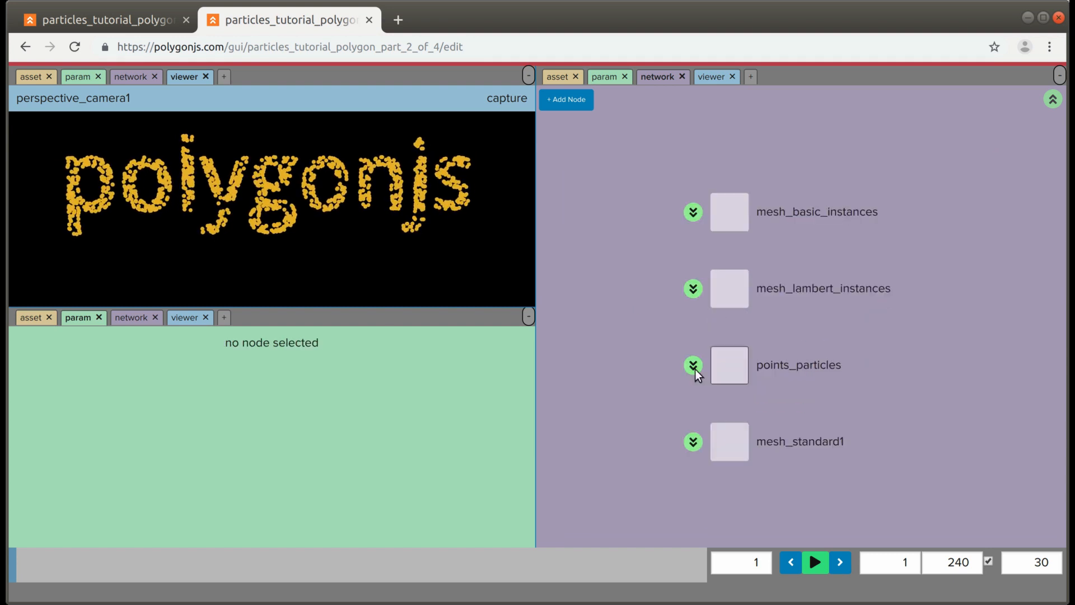
{"action": "key", "text": "u"}
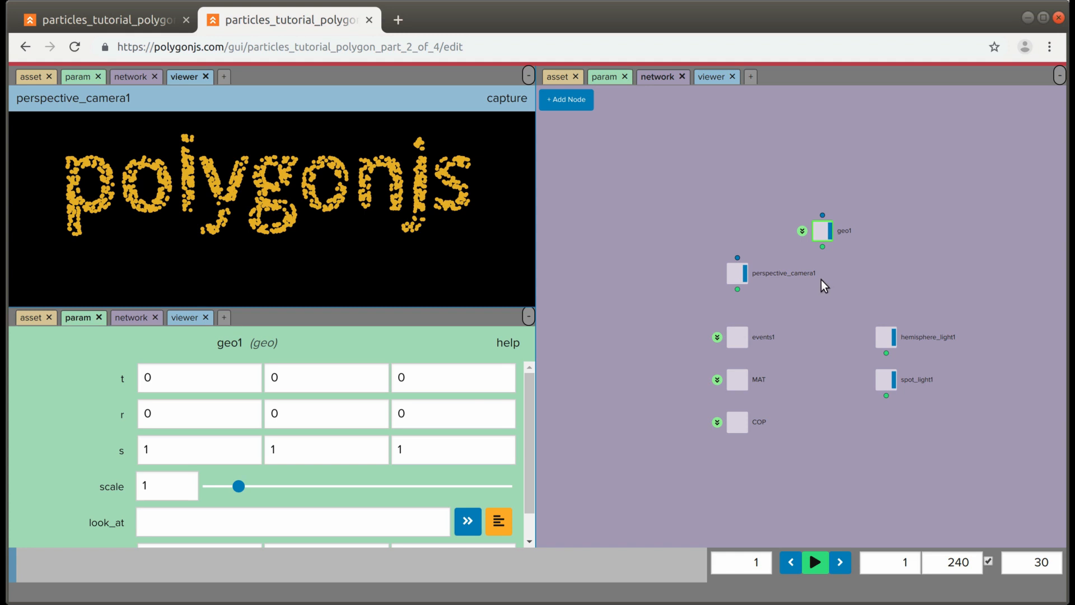
{"action": "key", "text": "i"}
{"action": "left_click_drag", "start_coordinate": [760, 406], "coordinate": [853, 494]}
{"action": "key", "text": "i"}
{"action": "middle_click_drag", "start_coordinate": [590, 509], "coordinate": [766, 409]}
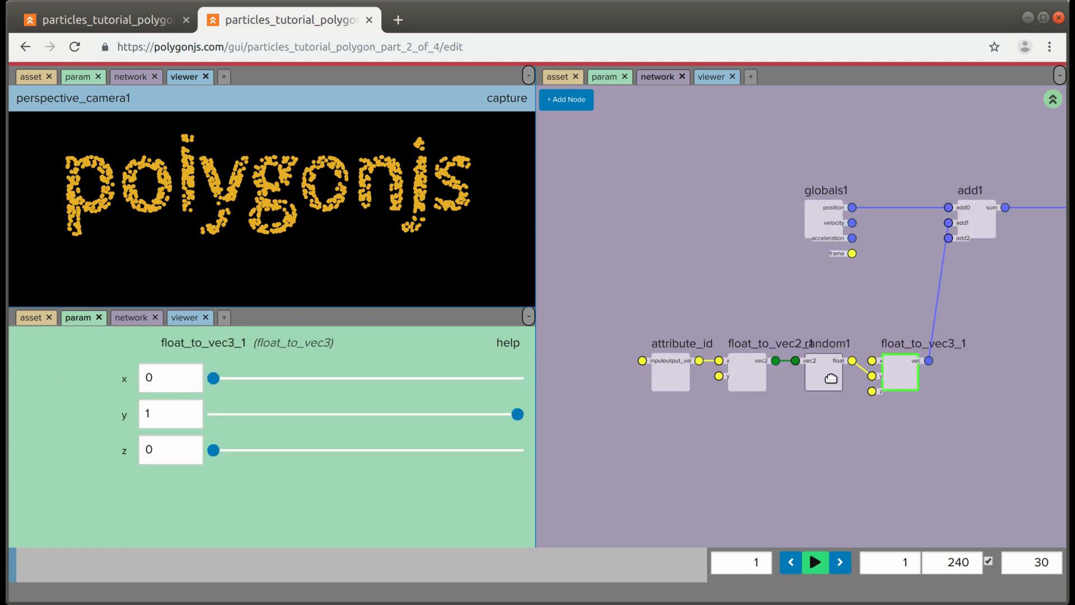
{"action": "middle_click_drag", "start_coordinate": [821, 424], "coordinate": [804, 430]}
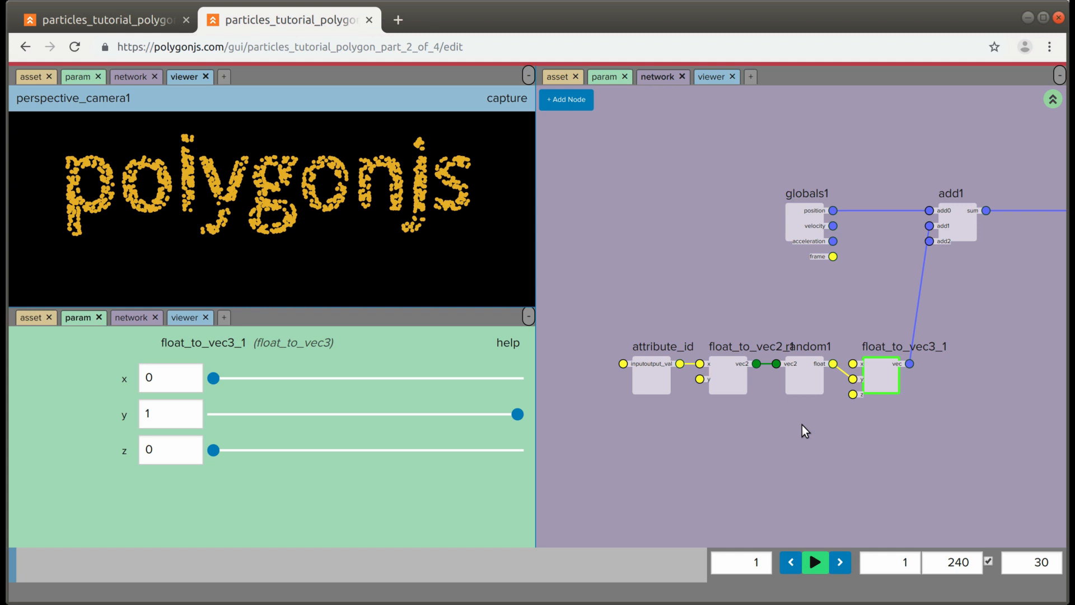
Step: Return to the geo1 network, move particles_system_gpu1 farther below scatter1, and add an attrib_normalize node beside the connection
{"action": "key", "text": "u"}
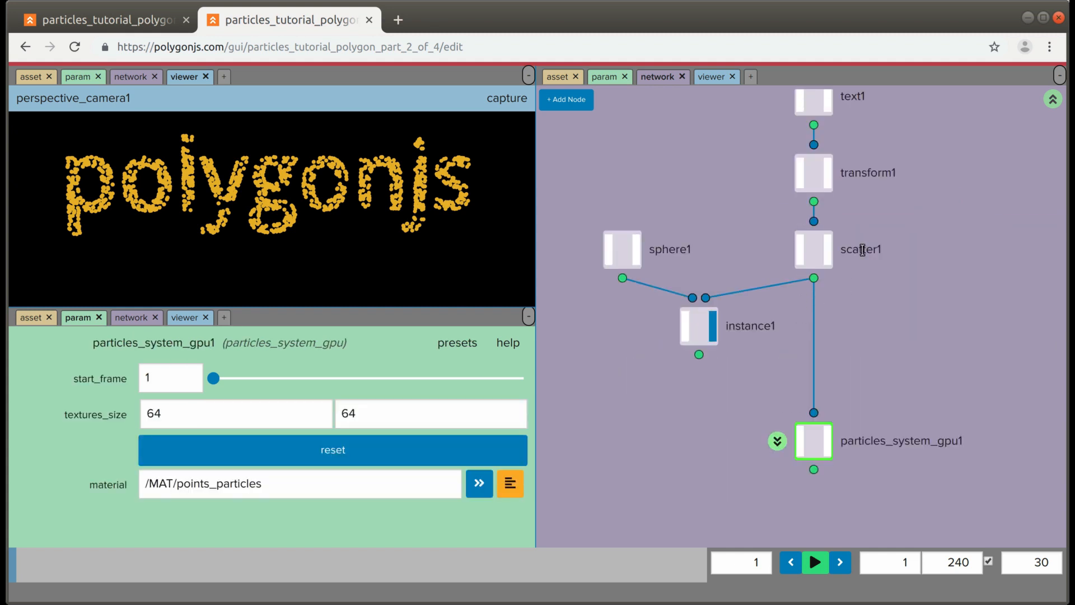
{"action": "left_click_drag", "start_coordinate": [872, 382], "coordinate": [869, 212]}
{"action": "left_click_drag", "start_coordinate": [814, 333], "coordinate": [813, 371]}
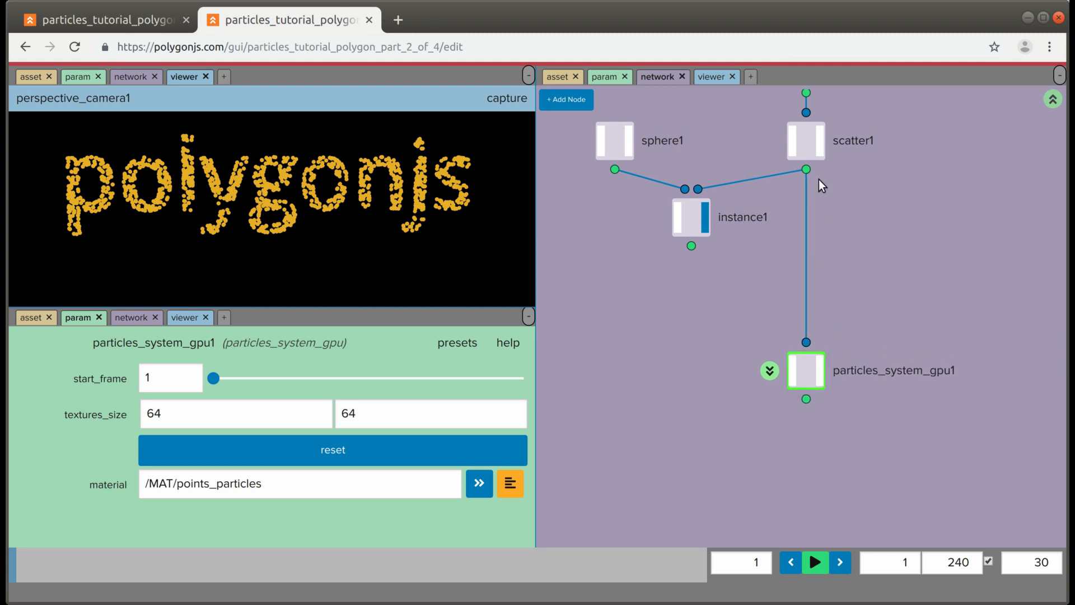
{"action": "left_click_drag", "start_coordinate": [842, 215], "coordinate": [838, 268]}
{"action": "key", "text": "Tab"}
{"action": "type", "text": "no"}
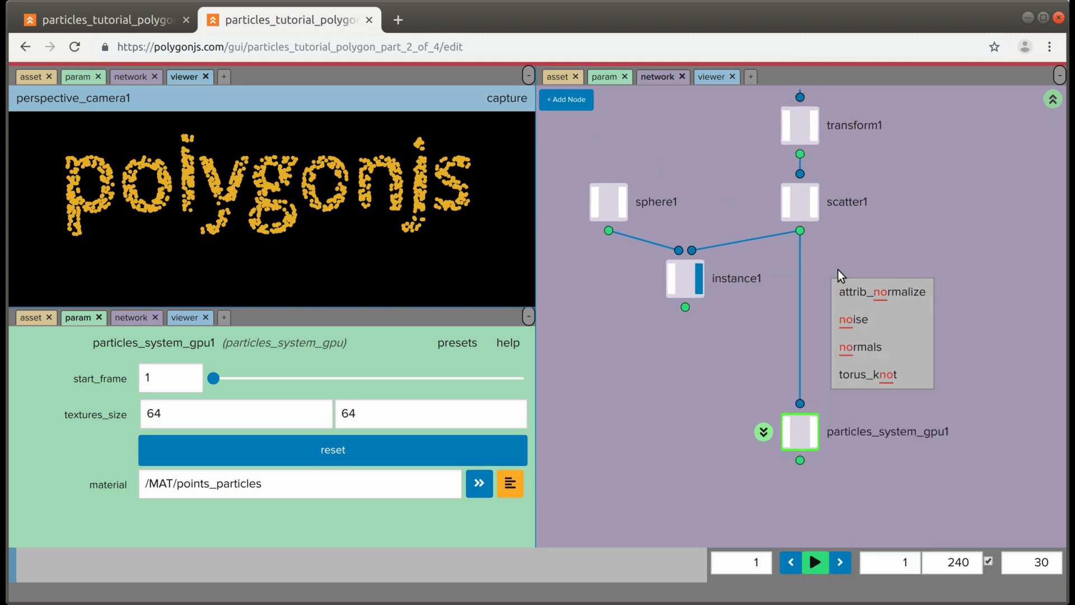
{"action": "left_click", "coordinate": [861, 292]}
Step: Inspect scatter1's vertex attributes, including id
{"action": "left_click", "coordinate": [800, 203]}
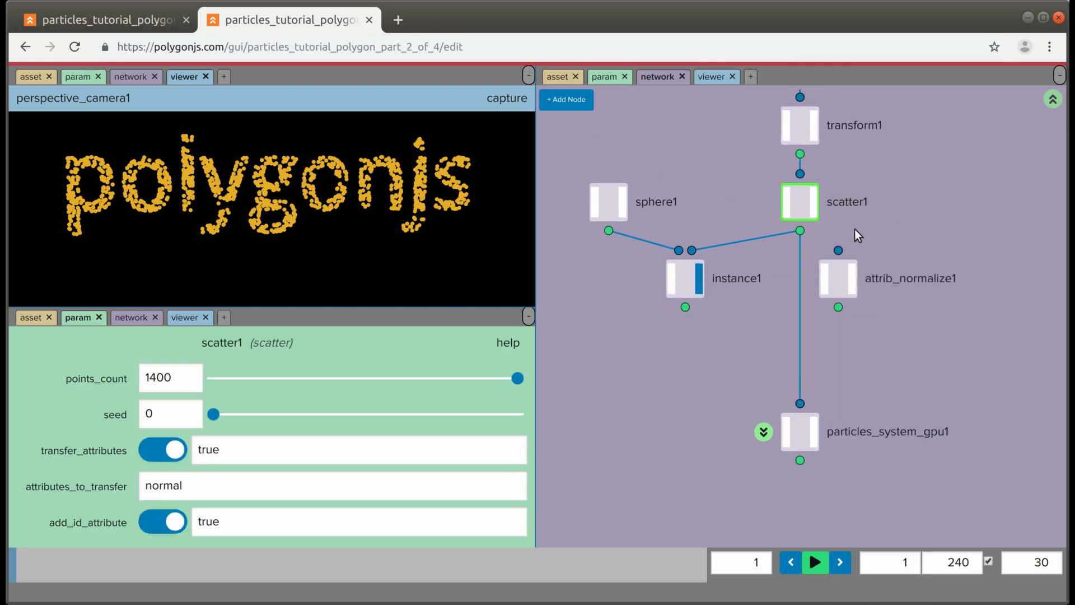
{"action": "left_click", "coordinate": [800, 202]}
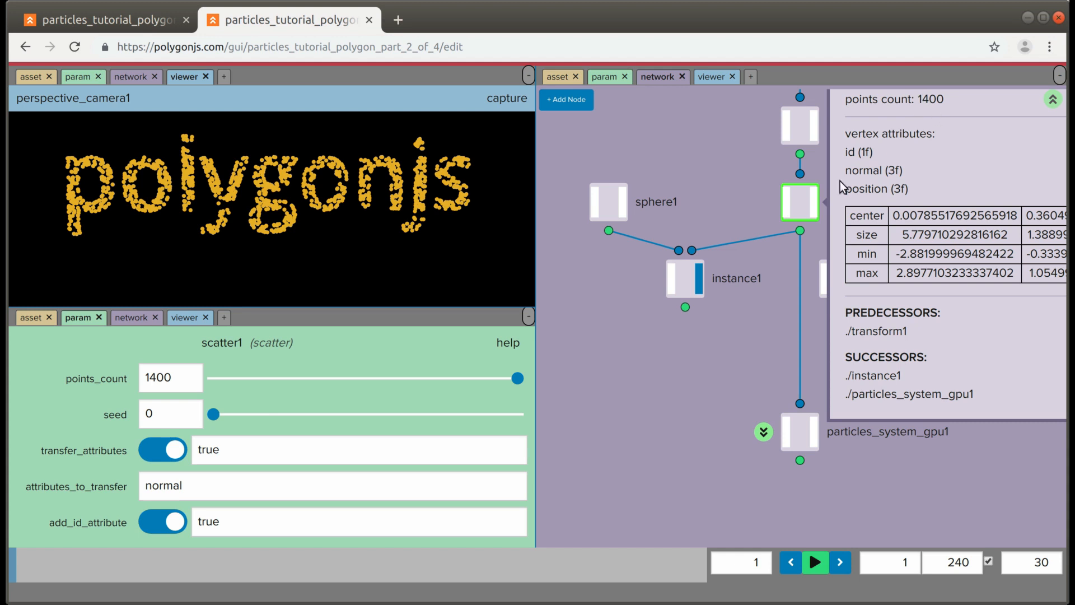
{"action": "left_click", "coordinate": [803, 203]}
Step: Connect scatter1's output to attrib_normalize1 and place that node between instance1 and particles_system_gpu1
{"action": "left_click_drag", "start_coordinate": [837, 250], "coordinate": [838, 252]}
{"action": "left_click_drag", "start_coordinate": [838, 277], "coordinate": [761, 320]}
{"action": "left_click", "coordinate": [800, 320]}
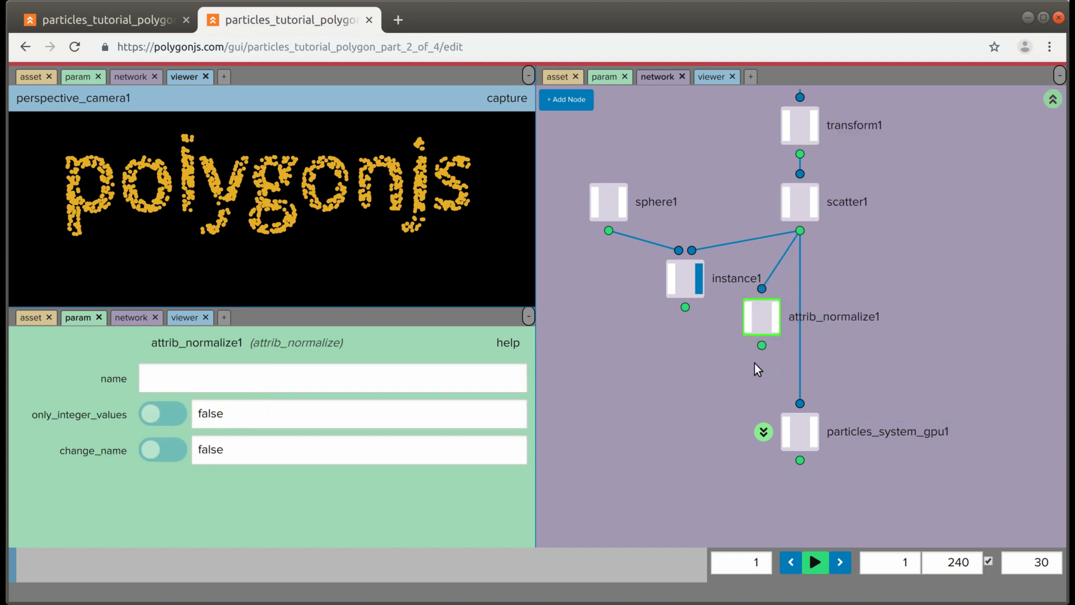
Step: Set attrib_normalize1 to normalize the id attribute, enable change_name, and use idn as the new name
{"action": "left_click", "coordinate": [222, 381]}
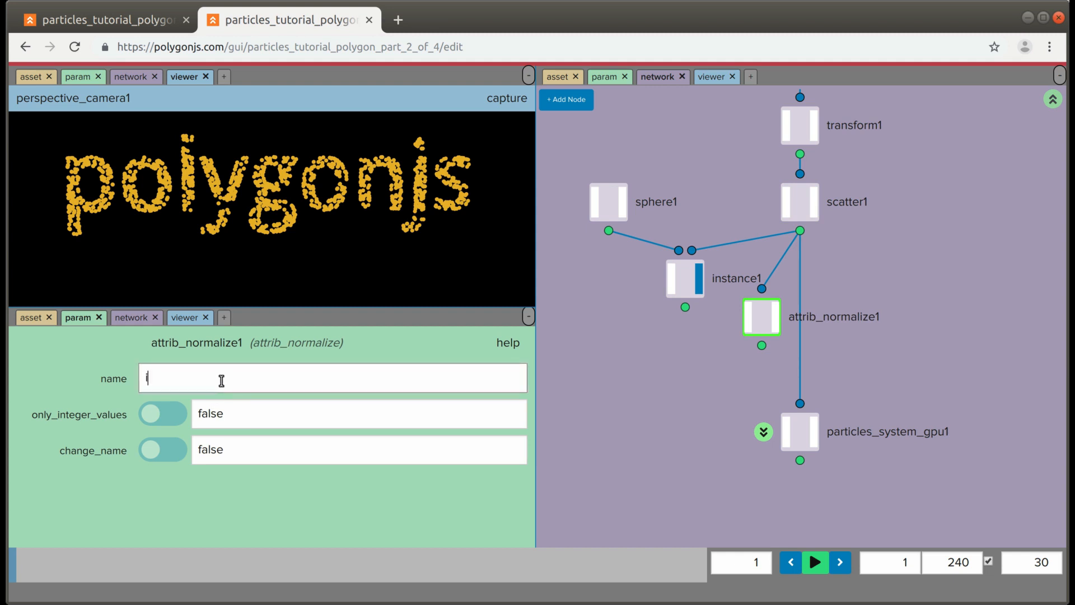
{"action": "left_click", "coordinate": [163, 458]}
{"action": "left_click", "coordinate": [230, 485]}
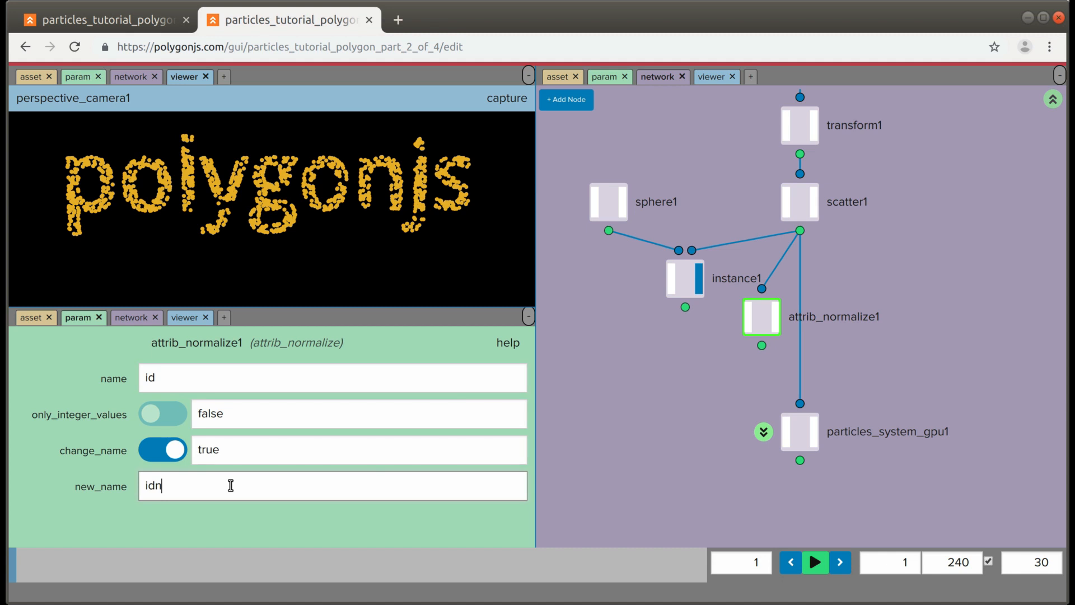
Step: Rename the attrib_normalize1 node as attrib_normalize_id
{"action": "left_click", "coordinate": [842, 317]}
{"action": "key", "text": "End"}
{"action": "key", "text": "Return"}
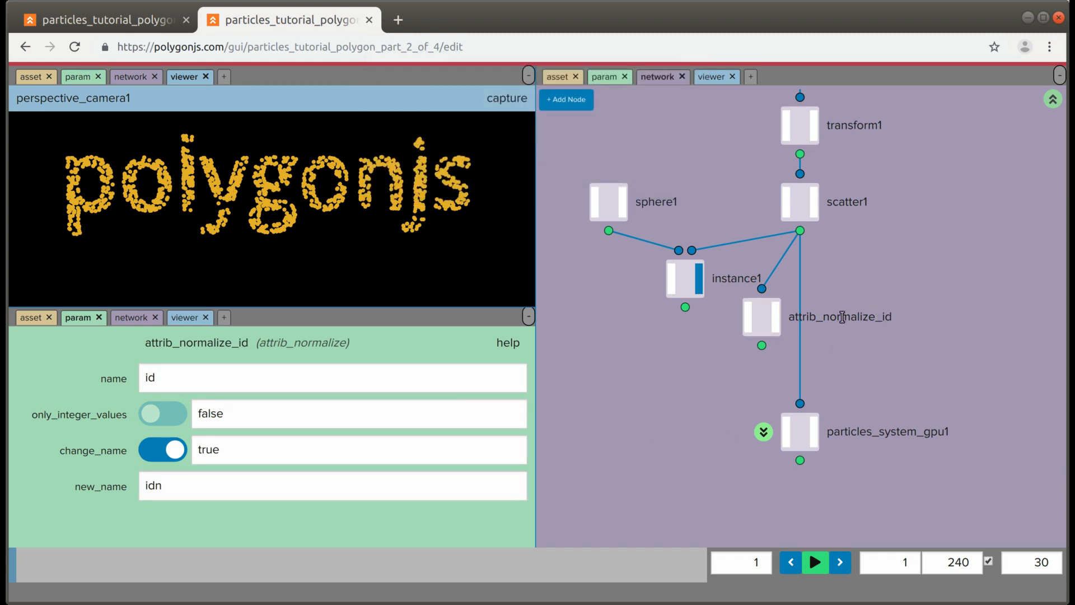
Step: Move sphere1 and instance1 lower in the network and connect attrib_normalize_id to instance1's second input
{"action": "middle_click_drag", "start_coordinate": [679, 353], "coordinate": [706, 339]}
{"action": "left_click_drag", "start_coordinate": [598, 161], "coordinate": [672, 392]}
{"action": "left_click", "coordinate": [709, 255]}
{"action": "left_click_drag", "start_coordinate": [687, 348], "coordinate": [682, 351]}
{"action": "left_click", "coordinate": [676, 378]}
{"action": "middle_click_drag", "start_coordinate": [690, 441], "coordinate": [701, 426]}
Step: Check the node information of instance1 and attrib_normalize_id, and reconnect attrib_normalize_id to instance1's second input
{"action": "middle_click", "coordinate": [685, 363]}
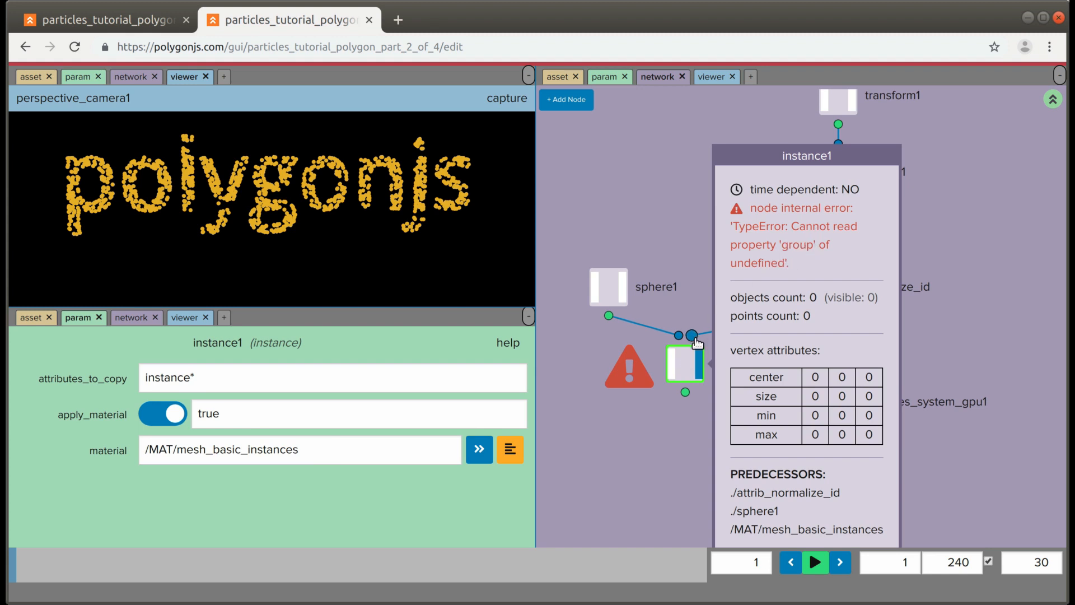
{"action": "left_click_drag", "start_coordinate": [734, 253], "coordinate": [818, 295]}
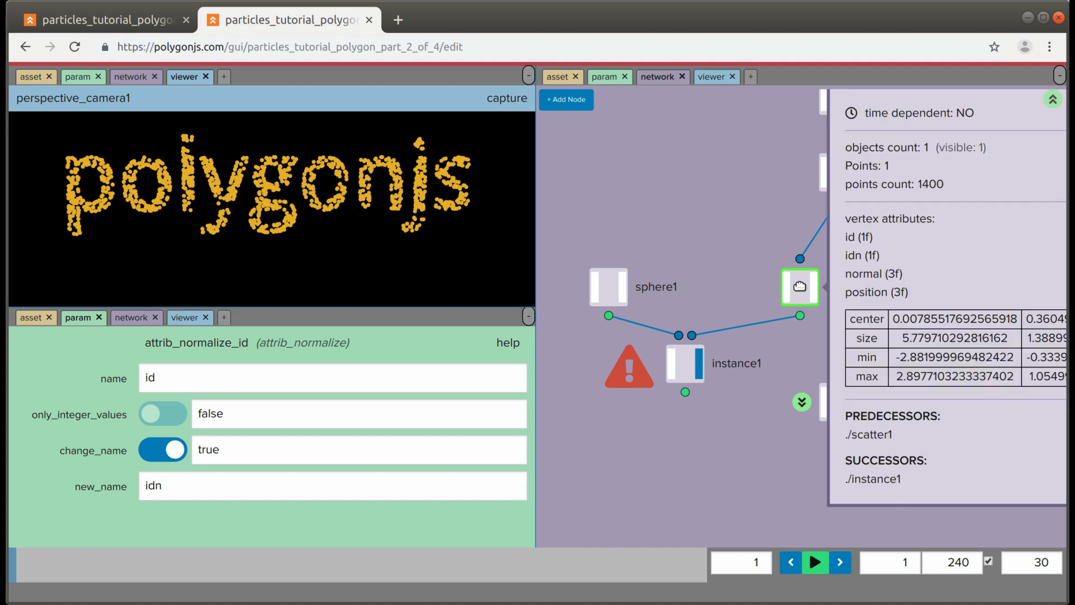
{"action": "left_click_drag", "start_coordinate": [693, 337], "coordinate": [799, 315]}
Step: Set instance1's attributes_to_copy to "instance* id idn" and inspect its vertex attributes
{"action": "middle_click", "coordinate": [692, 359]}
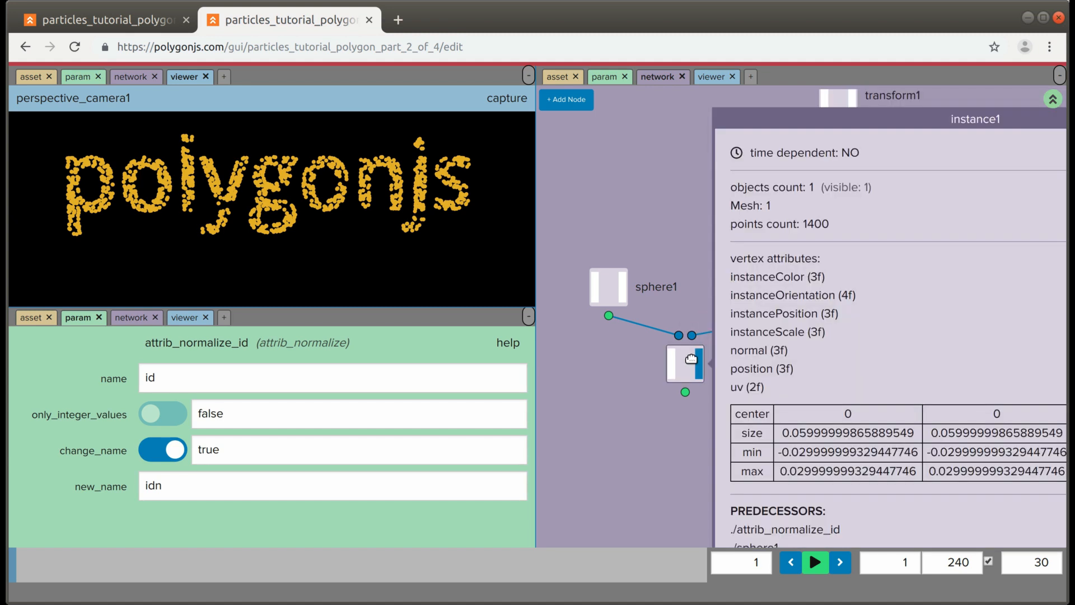
{"action": "left_click", "coordinate": [693, 360]}
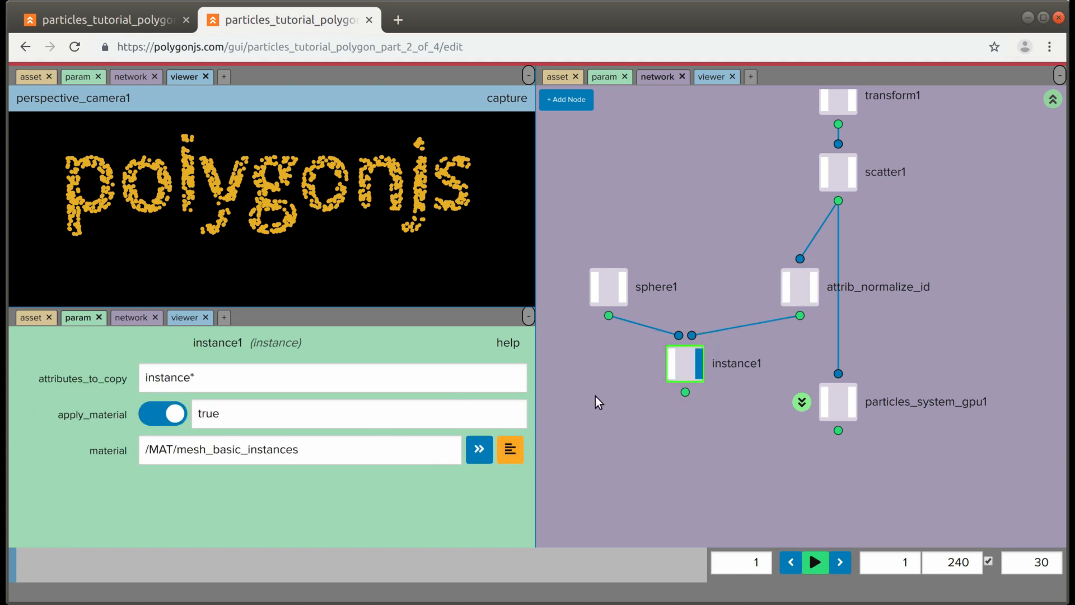
{"action": "left_click", "coordinate": [343, 378]}
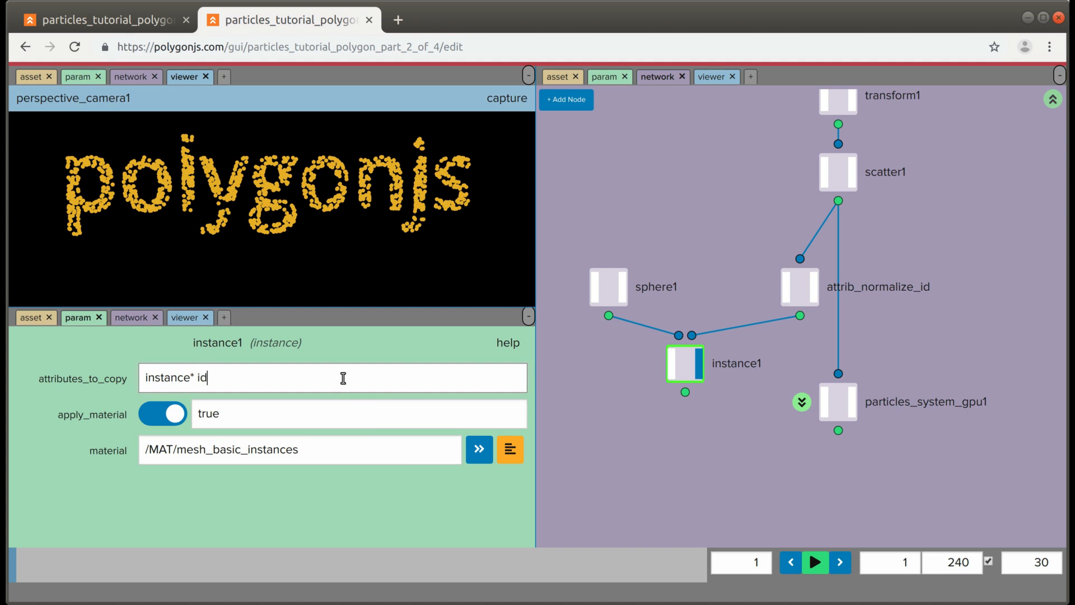
{"action": "middle_click", "coordinate": [681, 366]}
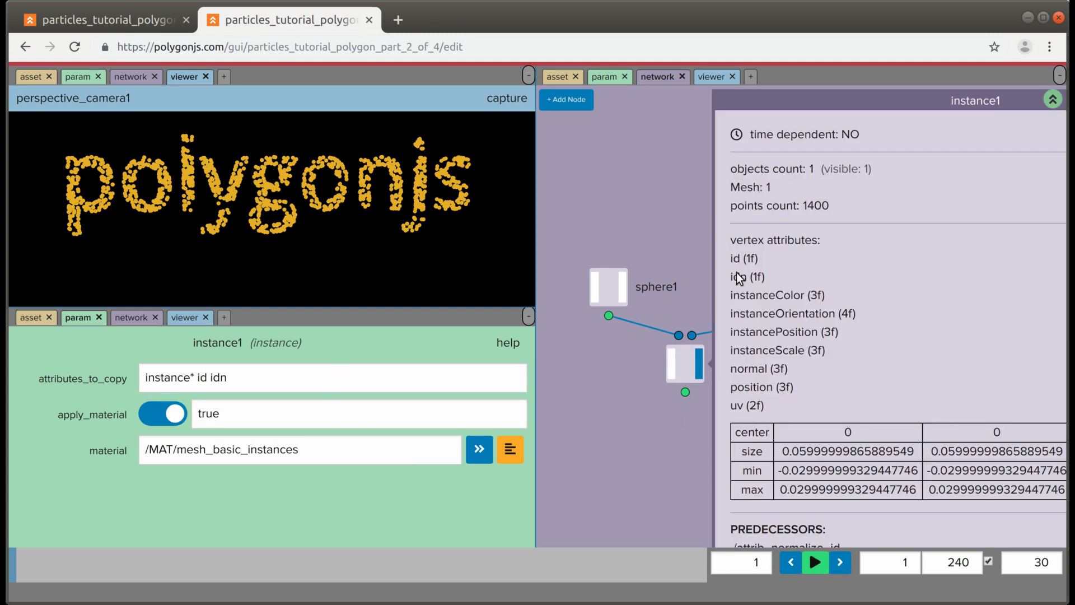
{"action": "left_click", "coordinate": [685, 362]}
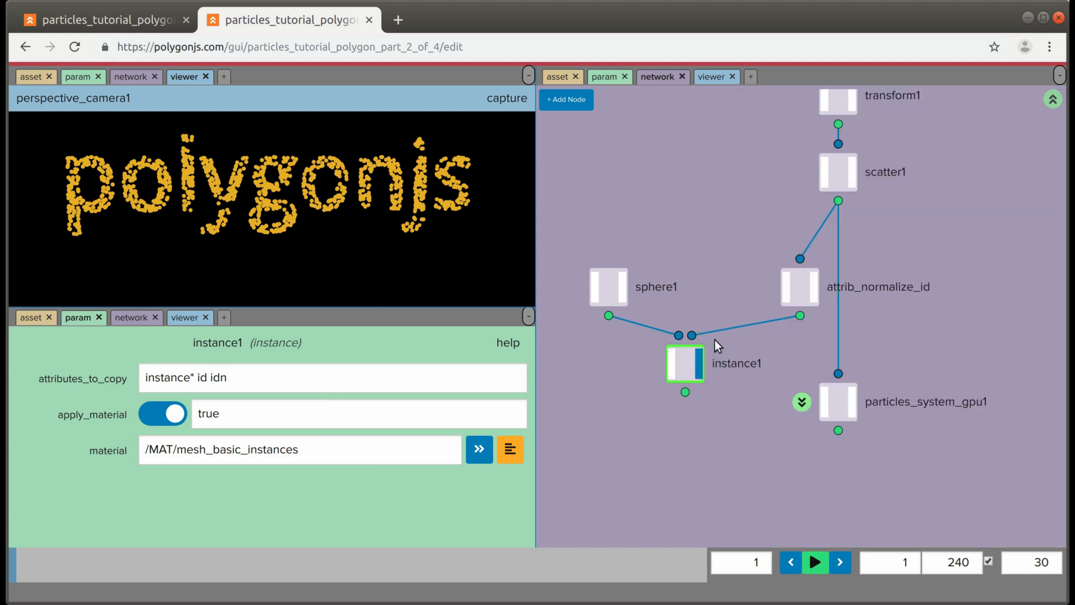
Step: Open the mesh_basic_instances material network from instance1 and add an attribute node
{"action": "left_click", "coordinate": [478, 450]}
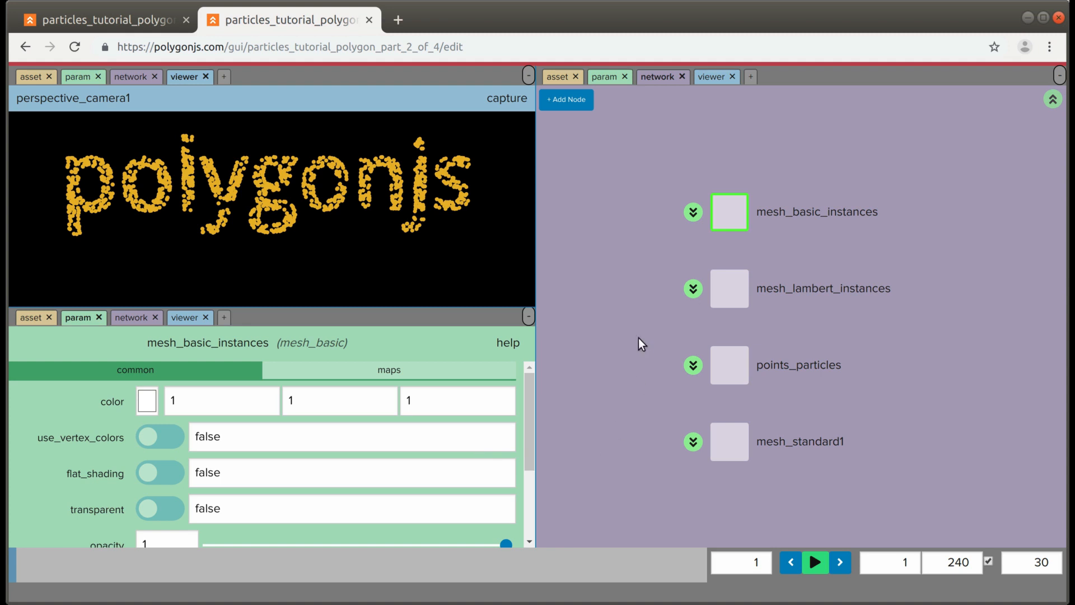
{"action": "double_click", "coordinate": [714, 213]}
{"action": "key", "text": "Tab"}
{"action": "type", "text": "att"}
{"action": "left_click", "coordinate": [727, 375]}
Step: Rename the attribute node as attribute_idn and set its attribute name to idn
{"action": "double_click", "coordinate": [675, 367]}
{"action": "key", "text": "End"}
{"action": "key", "text": "BackSpace"}
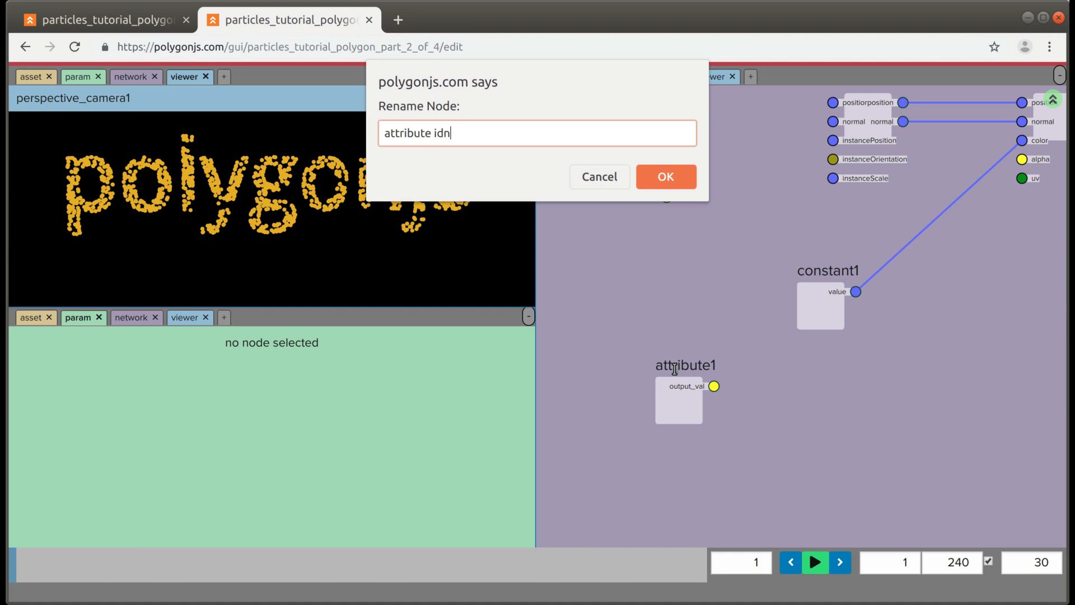
{"action": "key", "text": "Return"}
{"action": "left_click", "coordinate": [678, 401]}
{"action": "left_click", "coordinate": [236, 377]}
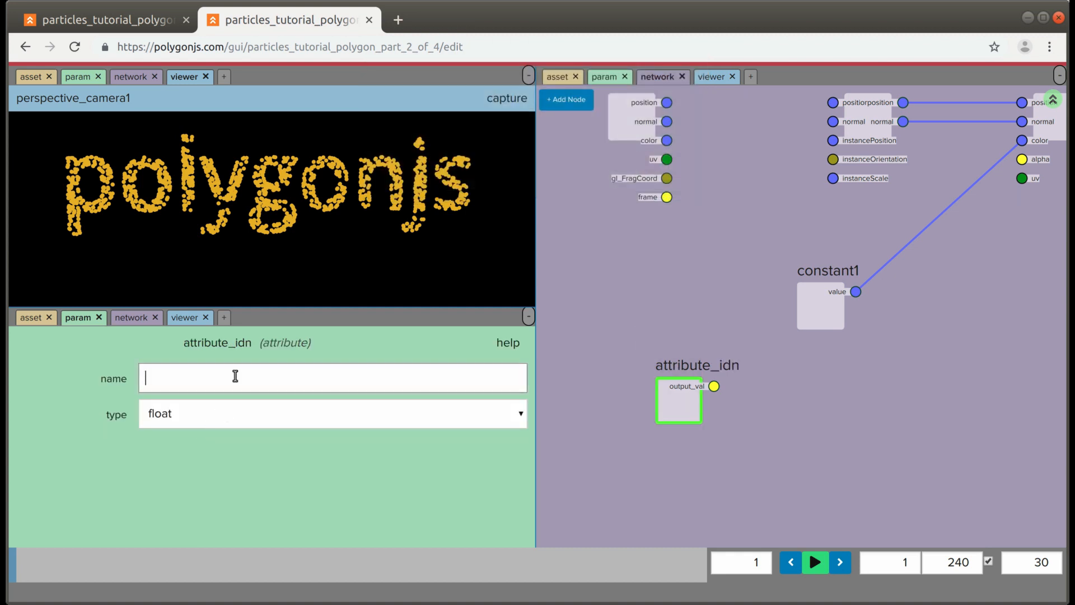
{"action": "left_click", "coordinate": [718, 339]}
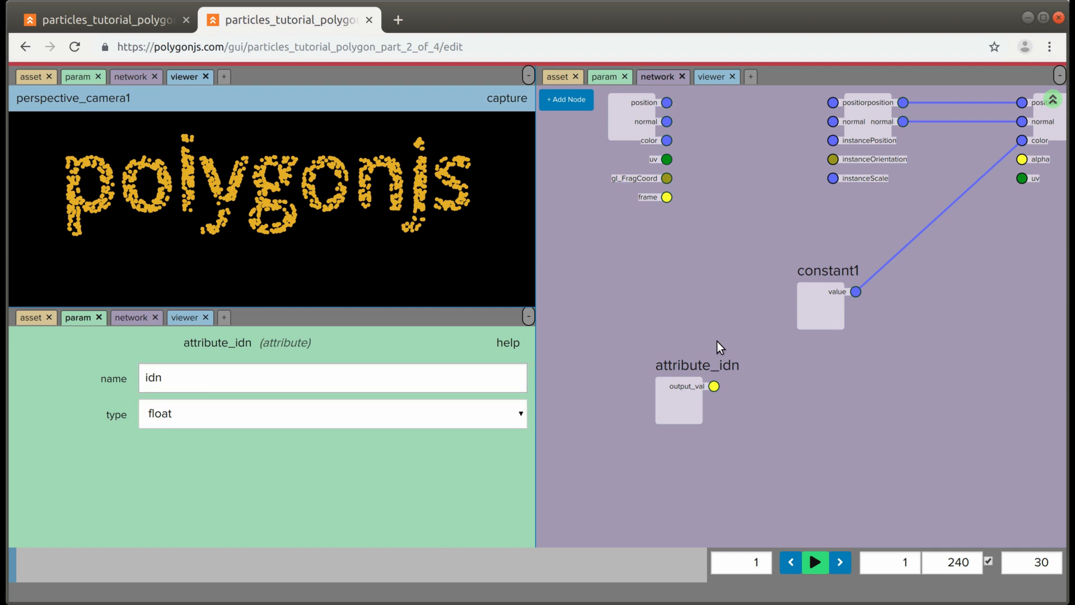
Step: Add an hsv_to_rgb node below constant1 and move attribute_idn farther away to leave room between them
{"action": "right_click_drag", "start_coordinate": [764, 411], "coordinate": [753, 379]}
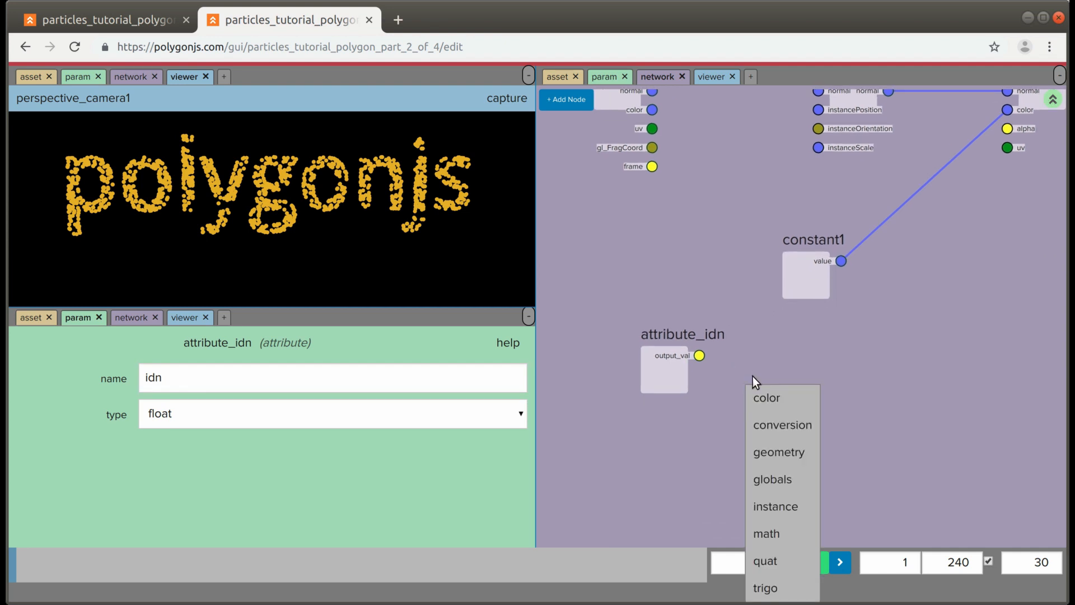
{"action": "type", "text": "hsv"}
{"action": "left_click", "coordinate": [790, 401]}
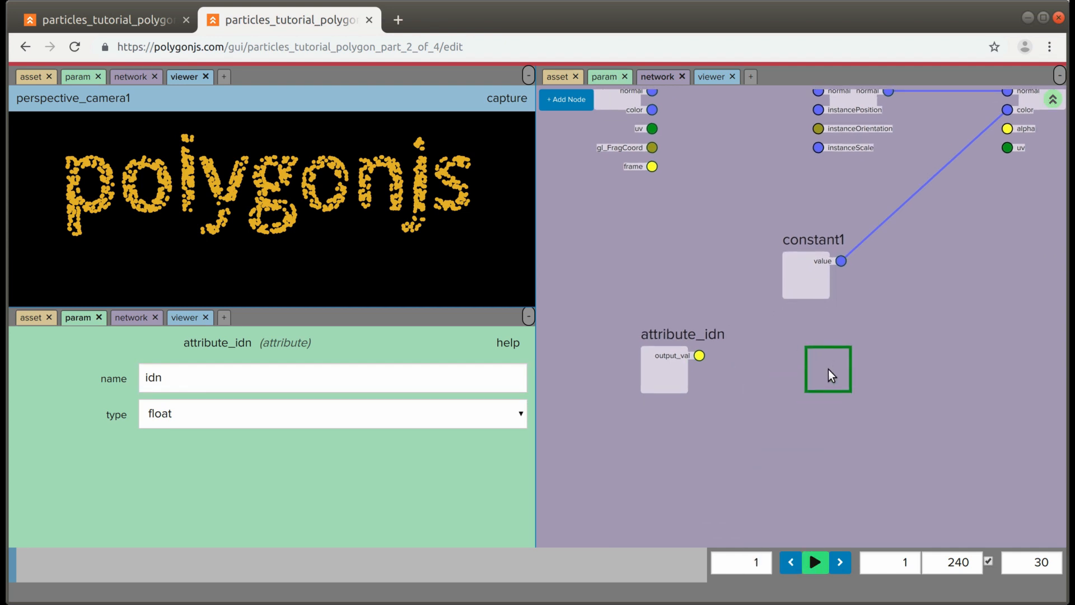
{"action": "left_click", "coordinate": [807, 369]}
{"action": "left_click_drag", "start_coordinate": [686, 386], "coordinate": [603, 387]}
{"action": "middle_click_drag", "start_coordinate": [672, 398], "coordinate": [737, 386]}
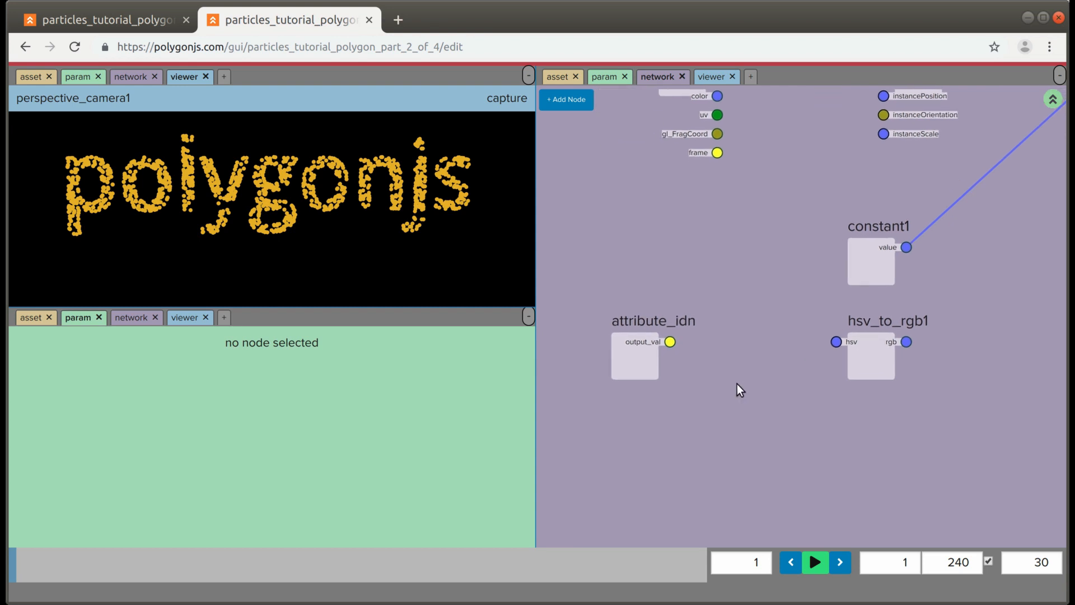
Step: Add a float_to_vec3 node between attribute_idn and hsv_to_rgb1, and connect attribute_idn's output to its x input
{"action": "right_click", "coordinate": [737, 384]}
{"action": "type", "text": "flo"}
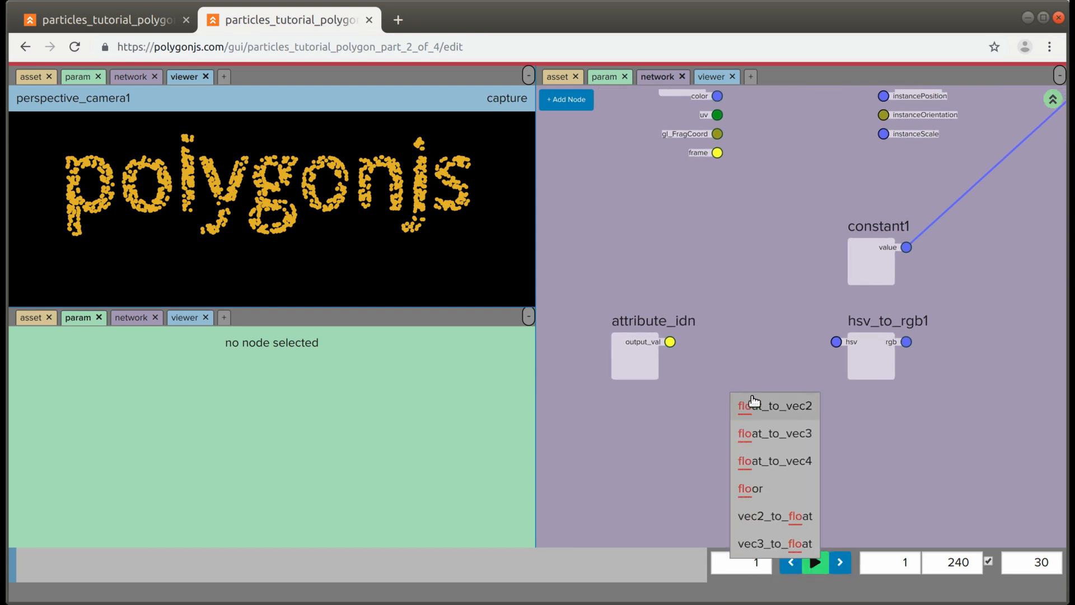
{"action": "left_click", "coordinate": [762, 435]}
{"action": "left_click_drag", "start_coordinate": [671, 343], "coordinate": [694, 342]}
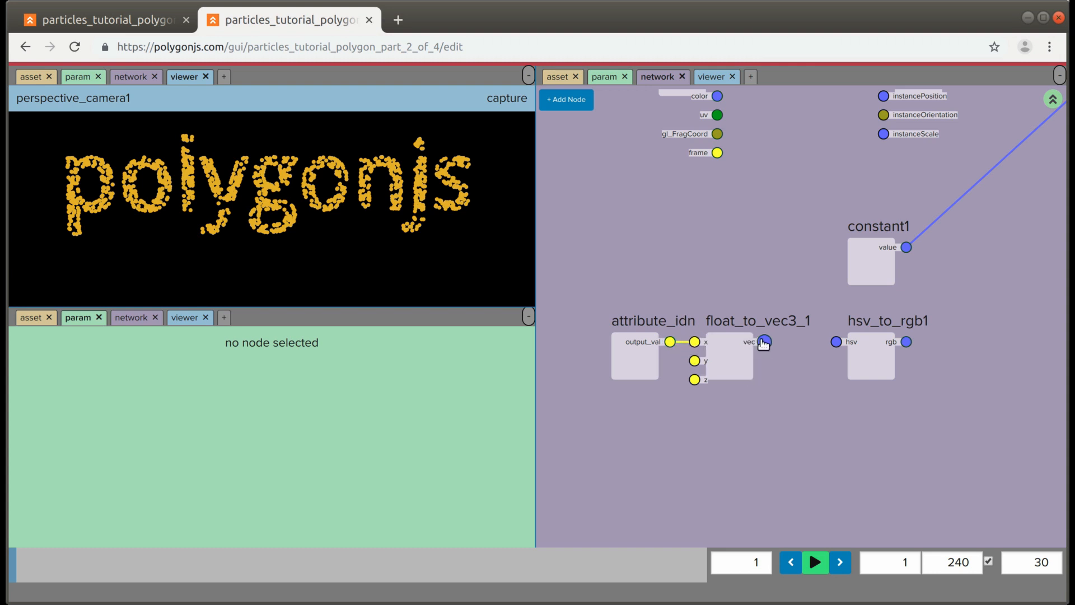
Step: Connect float_to_vec3_1's vec output to hsv_to_rgb1's hsv input, and hsv_to_rgb1's rgb output to the material output's color input
{"action": "left_click_drag", "start_coordinate": [833, 342], "coordinate": [834, 342]}
{"action": "middle_click_drag", "start_coordinate": [835, 407], "coordinate": [674, 451]}
{"action": "left_click_drag", "start_coordinate": [745, 386], "coordinate": [912, 140]}
{"action": "middle_click_drag", "start_coordinate": [603, 322], "coordinate": [699, 282]}
{"action": "mouse_move", "coordinate": [239, 216]}
{"action": "left_mouse_down"}
{"action": "mouse_move", "coordinate": [288, 212]}
{"action": "mouse_move", "coordinate": [220, 233]}
{"action": "mouse_move", "coordinate": [168, 230]}
{"action": "mouse_move", "coordinate": [242, 228]}
{"action": "mouse_move", "coordinate": [226, 224]}
{"action": "left_mouse_up"}
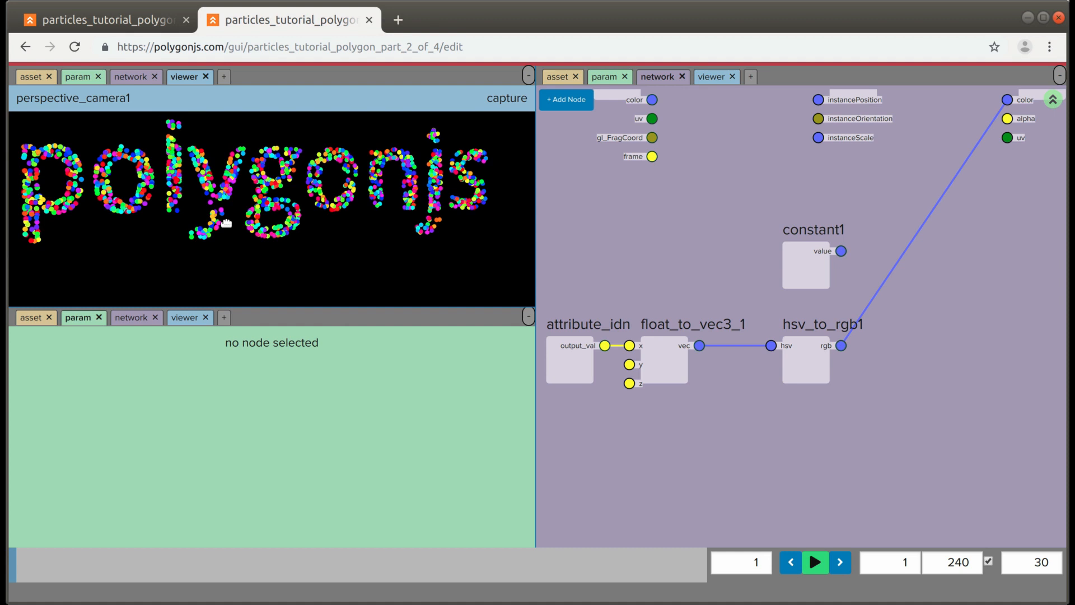
Step: Spread out the material network by moving attribute_idn away from float_to_vec3_1 and globals1 away from instance_transform1
{"action": "left_click_drag", "start_coordinate": [612, 213], "coordinate": [792, 300]}
{"action": "scroll", "coordinate": [791, 302], "scroll_direction": "down", "scroll_amount": 2}
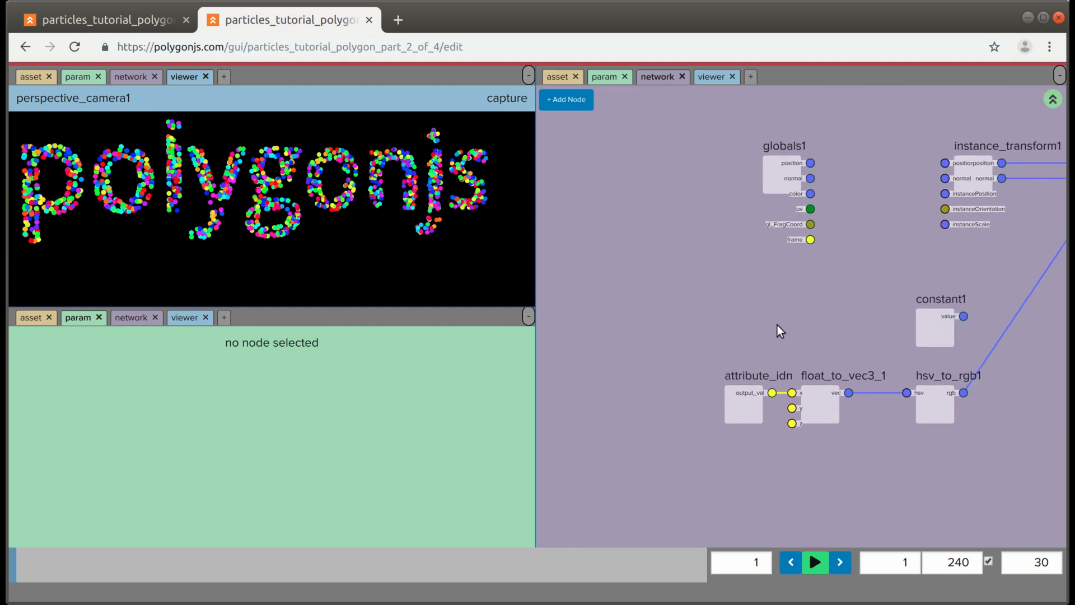
{"action": "left_click_drag", "start_coordinate": [738, 411], "coordinate": [699, 412]}
{"action": "left_click_drag", "start_coordinate": [760, 175], "coordinate": [612, 169]}
{"action": "left_click_drag", "start_coordinate": [760, 294], "coordinate": [754, 290]}
Step: Copy the attribute_id, float_to_vec2, random and float_to_vec3 nodes from inside the particles_system_gpu1 network
{"action": "key", "text": "u"}
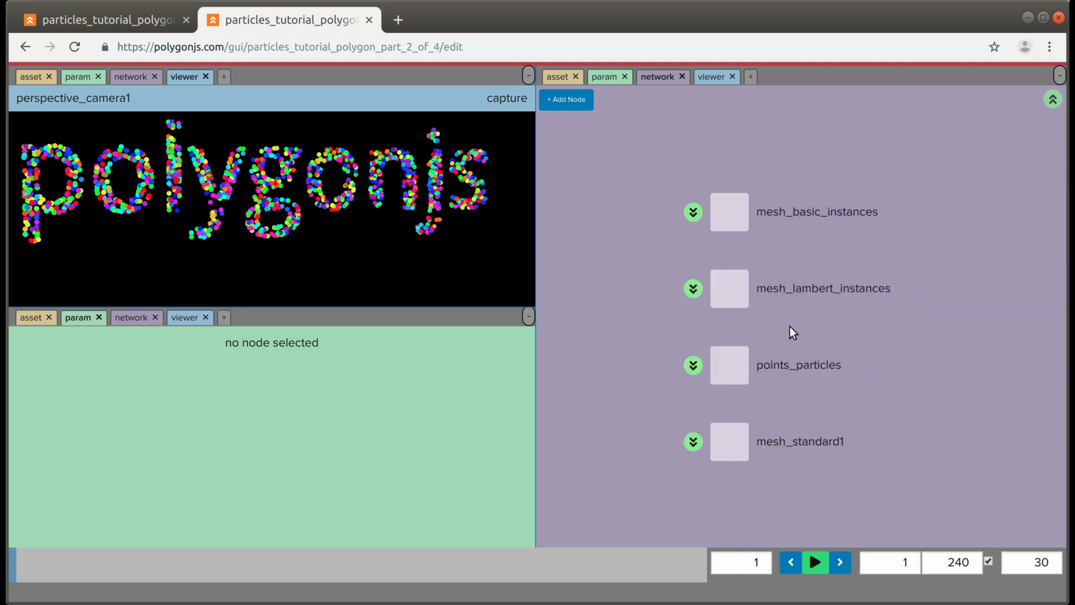
{"action": "key", "text": "u"}
{"action": "double_click", "coordinate": [820, 229]}
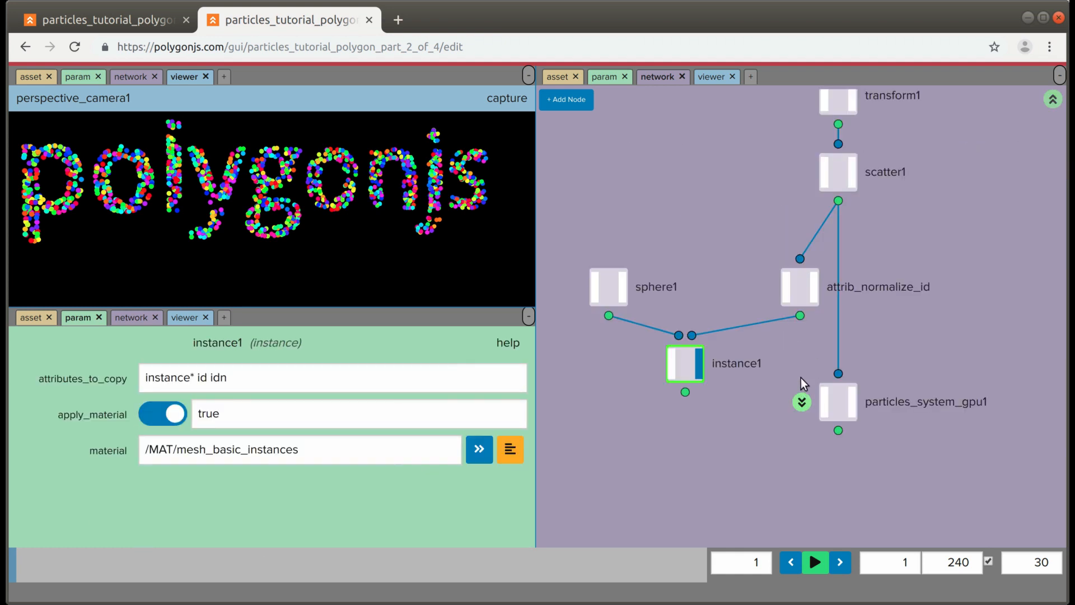
{"action": "left_click", "coordinate": [802, 402]}
{"action": "left_click_drag", "start_coordinate": [693, 438], "coordinate": [922, 338]}
{"action": "key", "text": "u"}
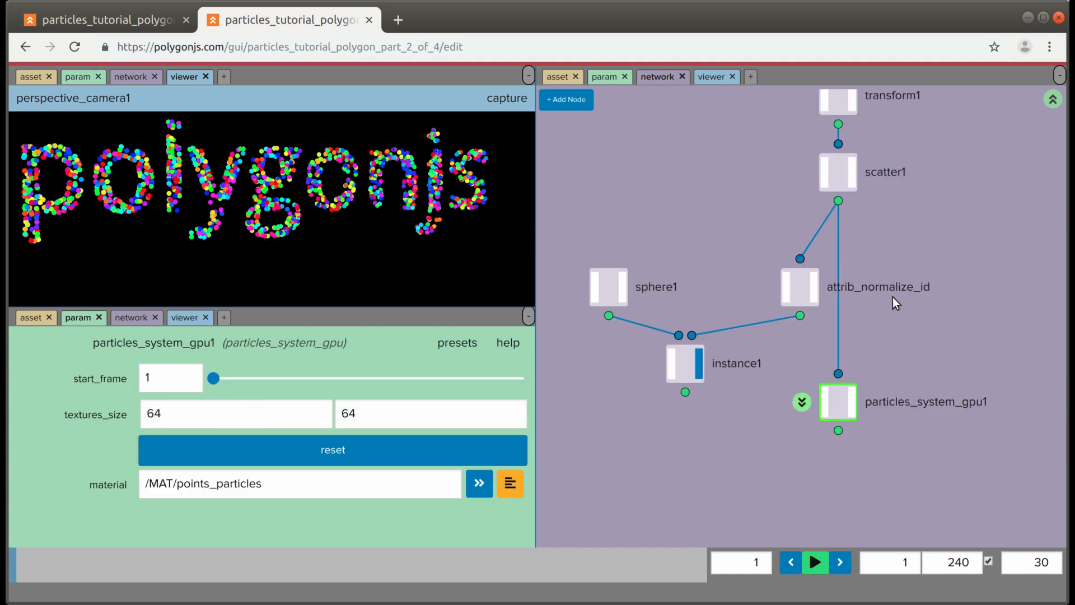
Step: Open the mesh_basic_instances material network from instance1 and paste the copied attribute_id node chain above attribute_idn
{"action": "left_click_drag", "start_coordinate": [660, 443], "coordinate": [729, 342]}
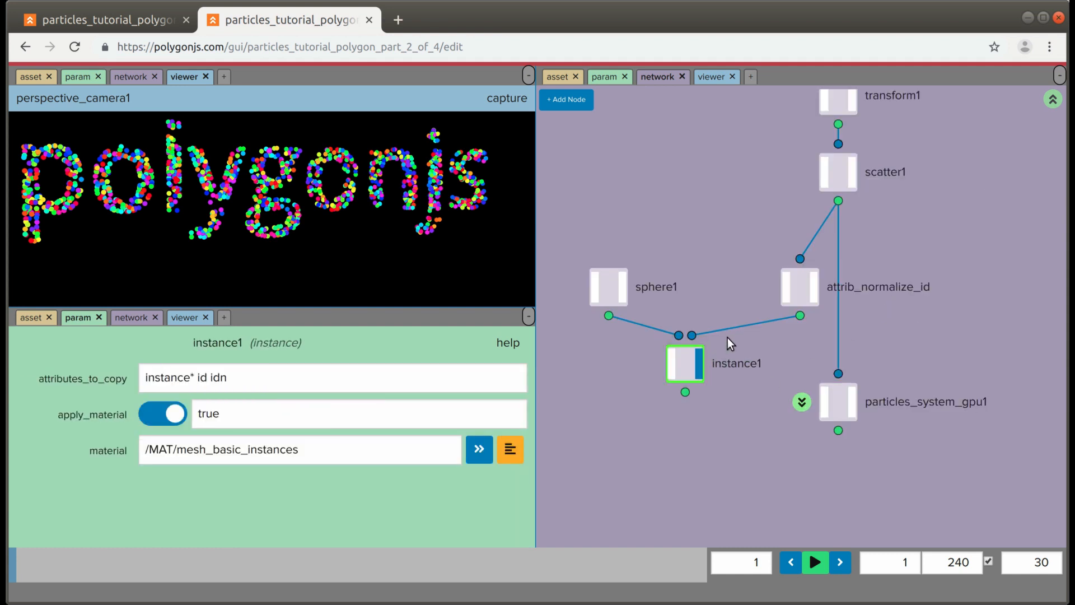
{"action": "left_click", "coordinate": [480, 451]}
{"action": "left_click", "coordinate": [694, 211]}
{"action": "scroll", "coordinate": [756, 338], "scroll_direction": "down", "scroll_amount": 3}
{"action": "left_click_drag", "start_coordinate": [706, 234], "coordinate": [675, 172]}
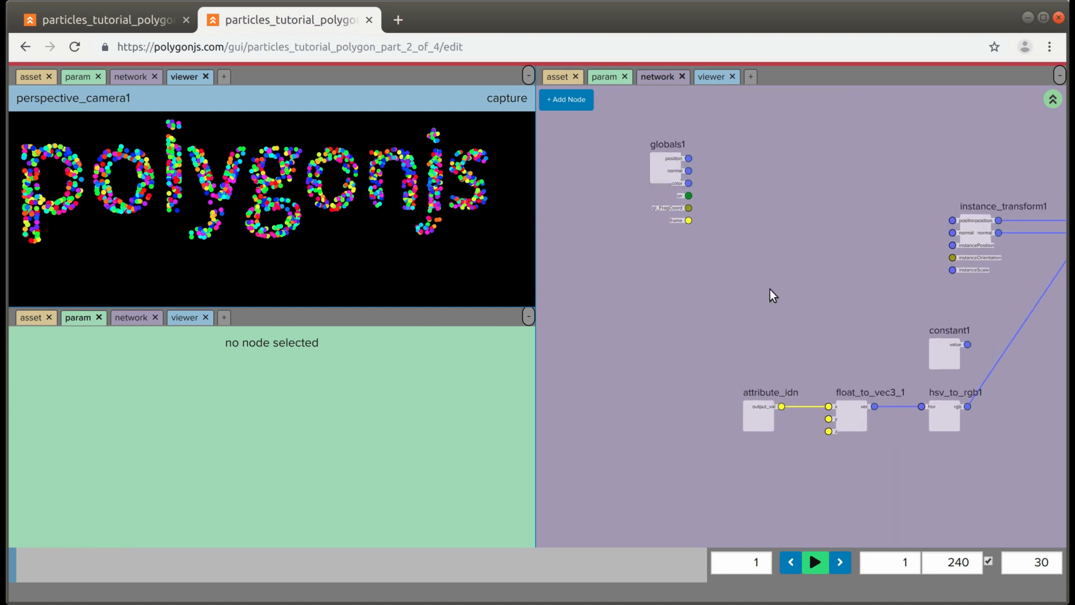
{"action": "scroll", "coordinate": [733, 274], "scroll_direction": "up", "scroll_amount": 2}
{"action": "middle_click_drag", "start_coordinate": [731, 273], "coordinate": [737, 271]}
{"action": "key", "text": "ctrl+v"}
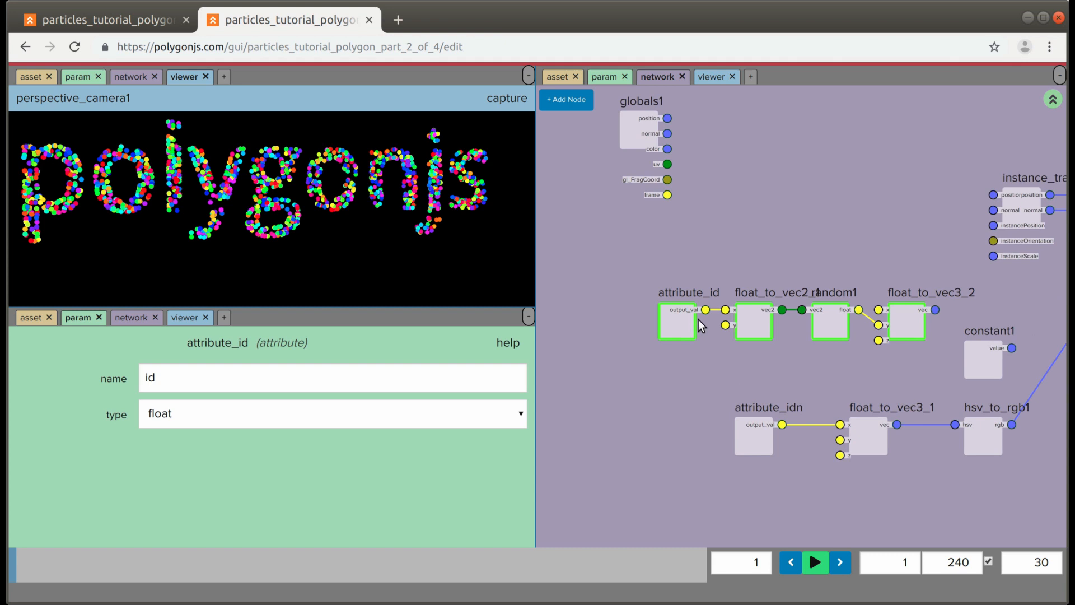
Step: Rearrange the pasted nodes and connect random1's float output to the x, y and z inputs of float_to_vec3_2
{"action": "left_click_drag", "start_coordinate": [830, 314], "coordinate": [716, 315]}
{"action": "left_click", "coordinate": [842, 246]}
{"action": "middle_click_drag", "start_coordinate": [842, 247], "coordinate": [822, 246]}
{"action": "left_click_drag", "start_coordinate": [701, 274], "coordinate": [718, 363]}
{"action": "middle_click_drag", "start_coordinate": [681, 358], "coordinate": [713, 355]}
{"action": "left_click_drag", "start_coordinate": [718, 319], "coordinate": [757, 320]}
{"action": "left_click_drag", "start_coordinate": [678, 306], "coordinate": [737, 336]}
{"action": "middle_click_drag", "start_coordinate": [842, 354], "coordinate": [796, 343]}
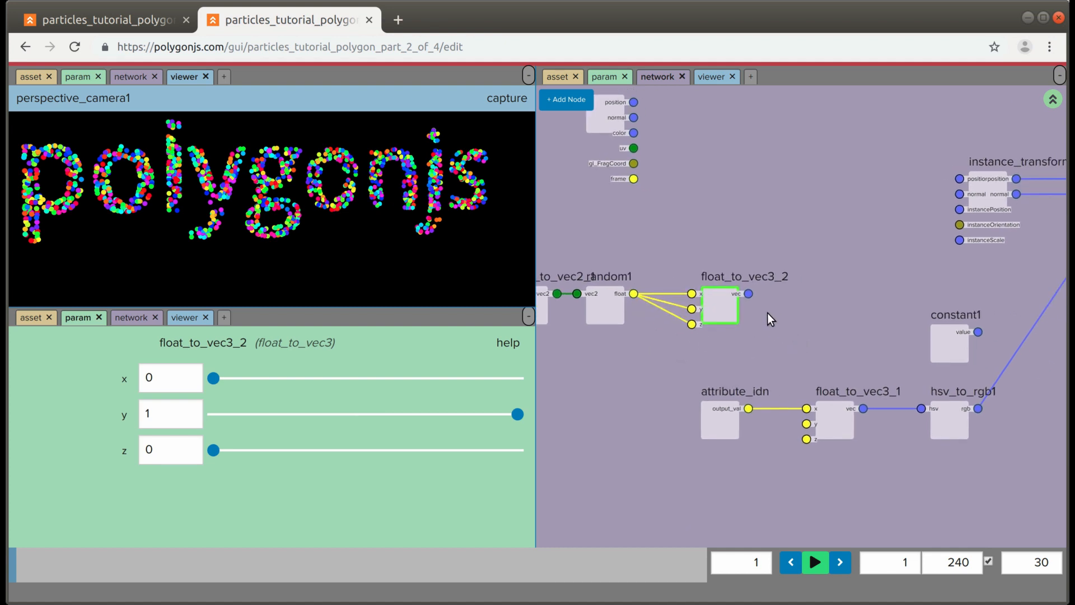
Step: Connect float_to_vec3_2's vec output to the instanceScale input of instance_transform1 and check the sphere sizes in the viewer
{"action": "left_click_drag", "start_coordinate": [749, 294], "coordinate": [960, 240]}
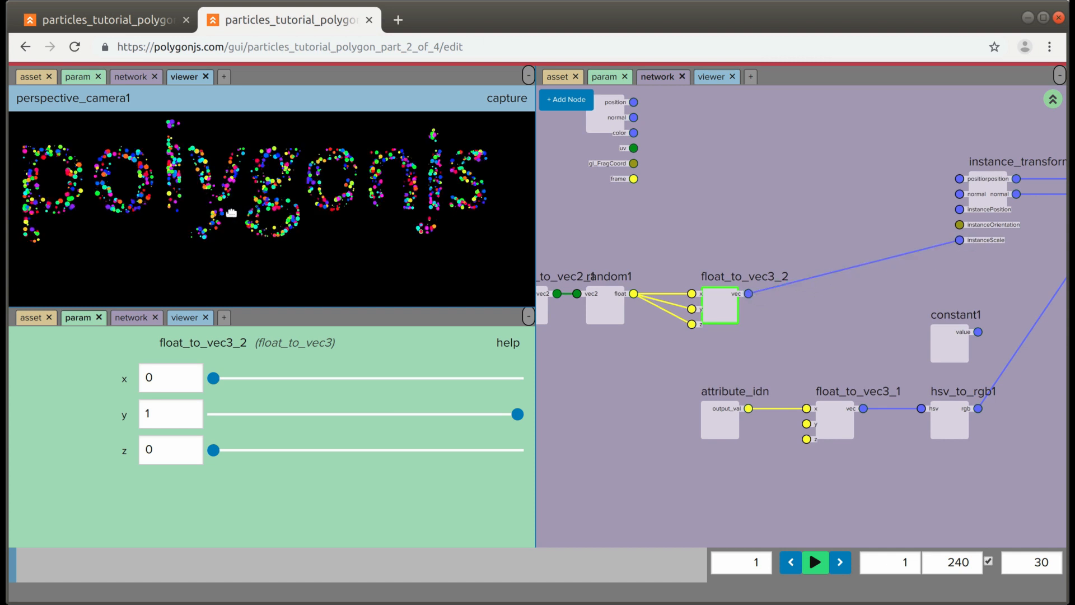
{"action": "mouse_move", "coordinate": [240, 215]}
{"action": "left_mouse_down"}
{"action": "mouse_move", "coordinate": [271, 217]}
{"action": "mouse_move", "coordinate": [240, 218]}
{"action": "left_mouse_up"}
{"action": "scroll", "coordinate": [259, 213], "scroll_direction": "down", "scroll_amount": 4}
{"action": "scroll", "coordinate": [259, 212], "scroll_direction": "down", "scroll_amount": 4}
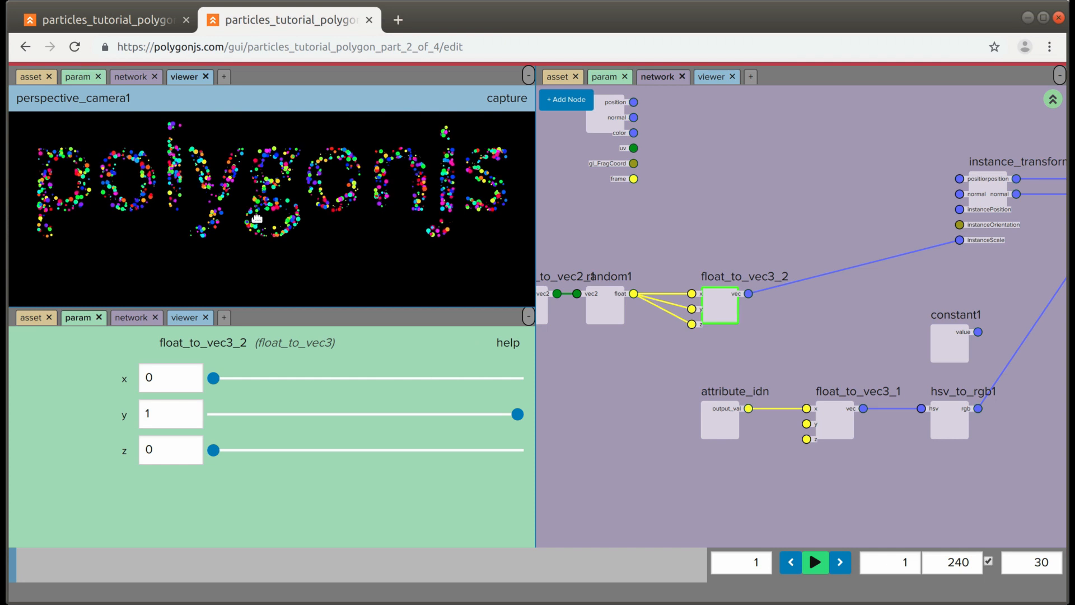
{"action": "left_click_drag", "start_coordinate": [259, 222], "coordinate": [220, 212]}
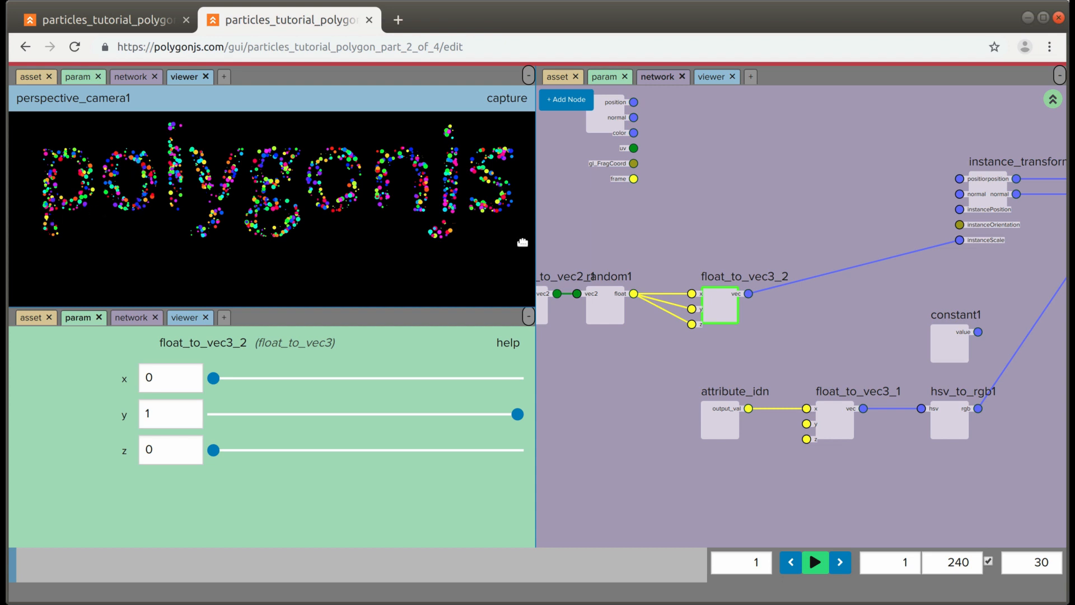
Step: Move attribute_id, float_to_vec2_1 and random1 away from float_to_vec3_2 and add a ramp node in the gap
{"action": "scroll", "coordinate": [784, 233], "scroll_direction": "down", "scroll_amount": 5}
{"action": "left_click_drag", "start_coordinate": [661, 265], "coordinate": [737, 301]}
{"action": "scroll", "coordinate": [797, 327], "scroll_direction": "up", "scroll_amount": 2}
{"action": "middle_click_drag", "start_coordinate": [803, 324], "coordinate": [795, 327]}
{"action": "key", "text": "Tab"}
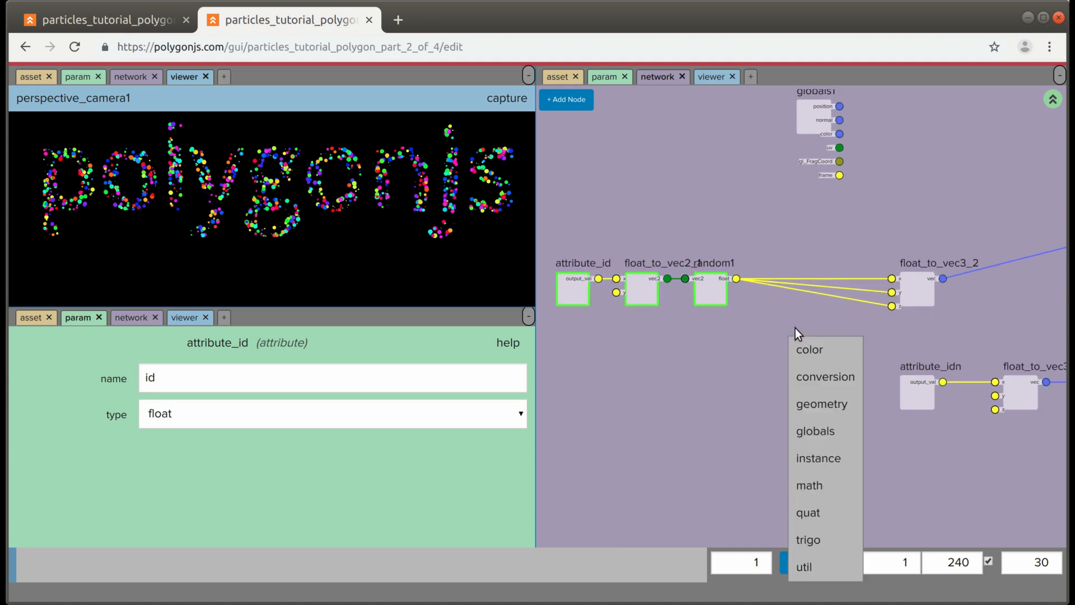
{"action": "type", "text": "ra"}
{"action": "left_click", "coordinate": [818, 459]}
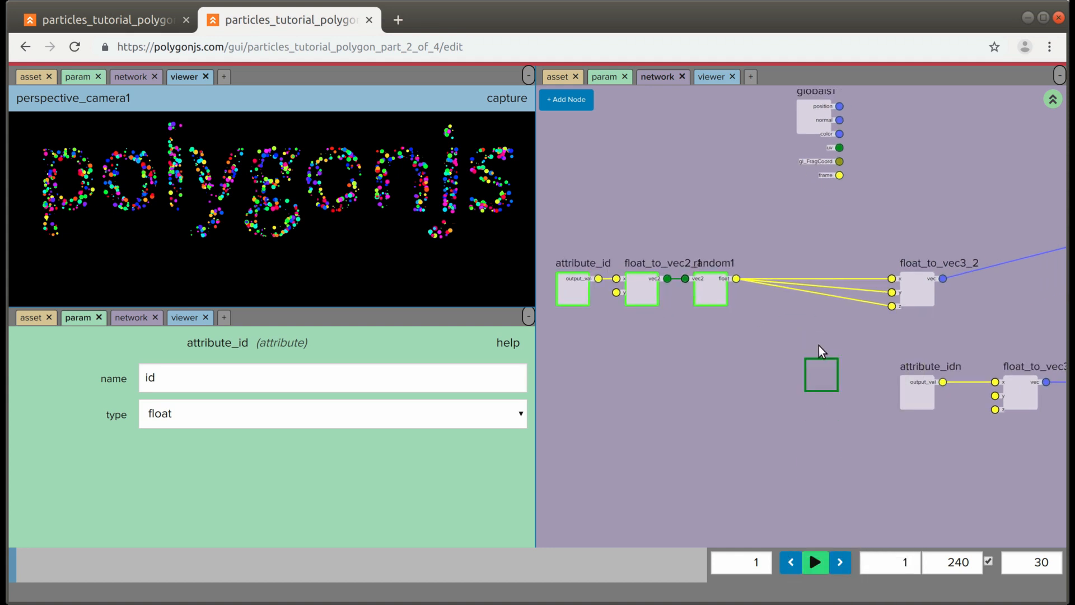
{"action": "left_click", "coordinate": [811, 224]}
Step: Connect random1's float output to ramp1's input, and ramp1's output to the x, y and z inputs of float_to_vec3_2
{"action": "left_click_drag", "start_coordinate": [737, 279], "coordinate": [789, 244]}
{"action": "middle_click_drag", "start_coordinate": [789, 246], "coordinate": [757, 254]}
{"action": "left_click_drag", "start_coordinate": [732, 245], "coordinate": [784, 276]}
{"action": "left_click_drag", "start_coordinate": [733, 242], "coordinate": [784, 290]}
{"action": "left_click_drag", "start_coordinate": [732, 243], "coordinate": [785, 305]}
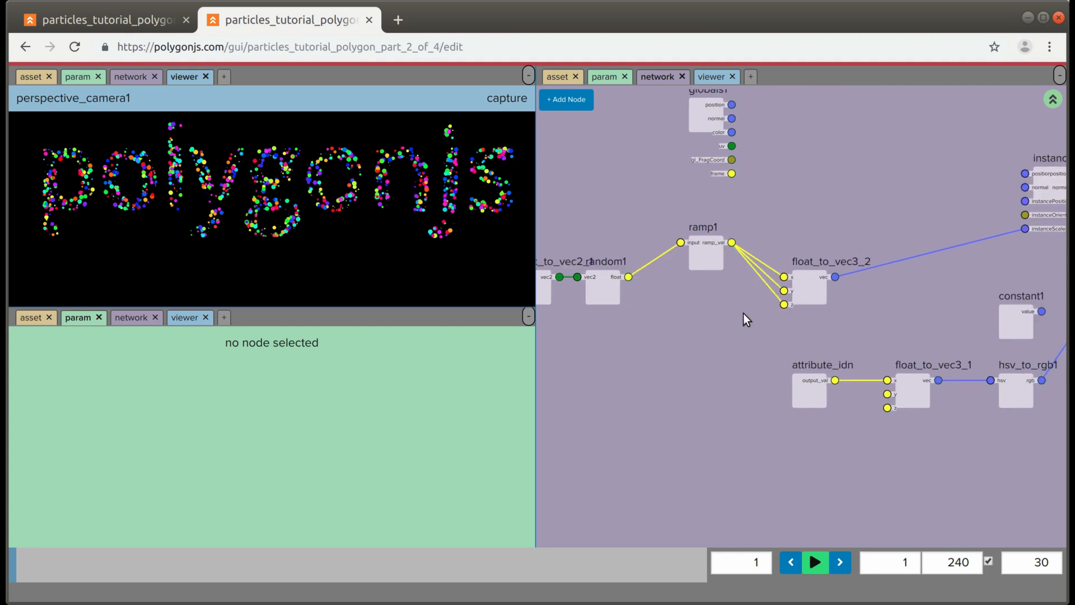
Step: Move ramp1 and its upstream nodes farther from float_to_vec3_2 and add a fit node between them
{"action": "middle_click_drag", "start_coordinate": [695, 294], "coordinate": [800, 286]}
{"action": "middle_click_drag", "start_coordinate": [615, 330], "coordinate": [736, 320]}
{"action": "left_click_drag", "start_coordinate": [667, 326], "coordinate": [756, 267]}
{"action": "left_click_drag", "start_coordinate": [929, 240], "coordinate": [827, 274]}
{"action": "middle_click_drag", "start_coordinate": [916, 300], "coordinate": [883, 296]}
{"action": "key", "text": "Tab"}
{"action": "type", "text": "fit"}
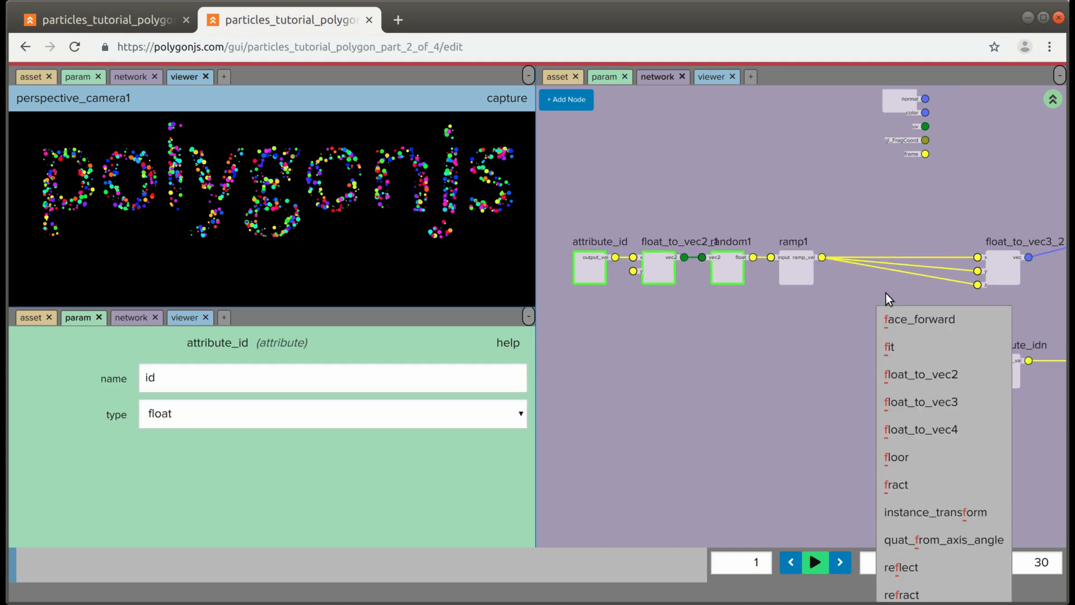
{"action": "left_click", "coordinate": [896, 315]}
{"action": "left_click", "coordinate": [893, 308]}
{"action": "middle_click_drag", "start_coordinate": [843, 335], "coordinate": [748, 324]}
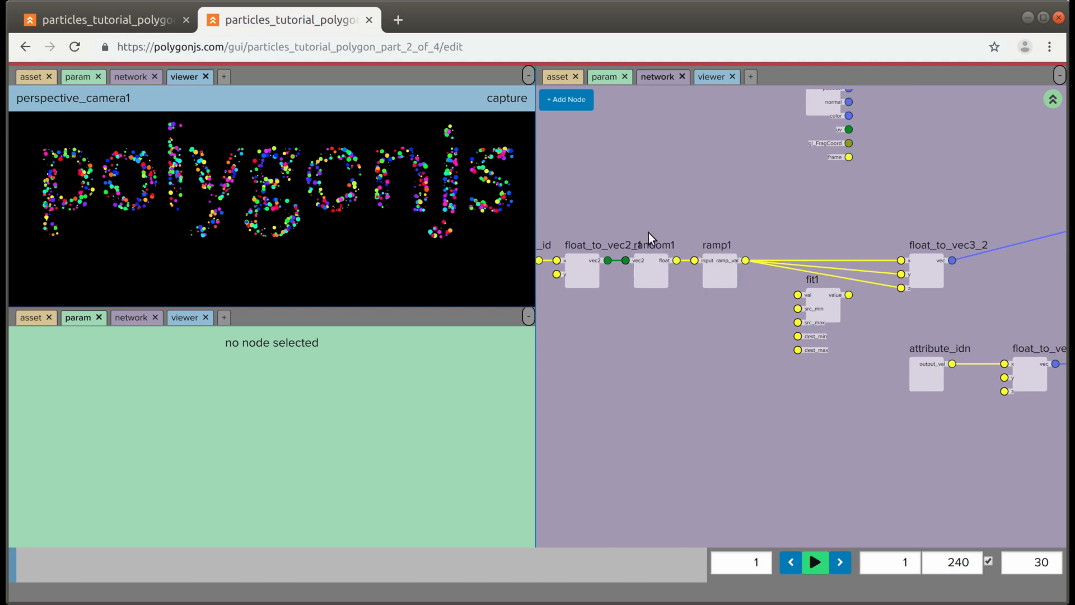
Step: Connect ramp1's output to fit1's val input, and fit1's value output to the x, y and z inputs of float_to_vec3_2
{"action": "left_click", "coordinate": [651, 273]}
{"action": "left_click", "coordinate": [719, 274]}
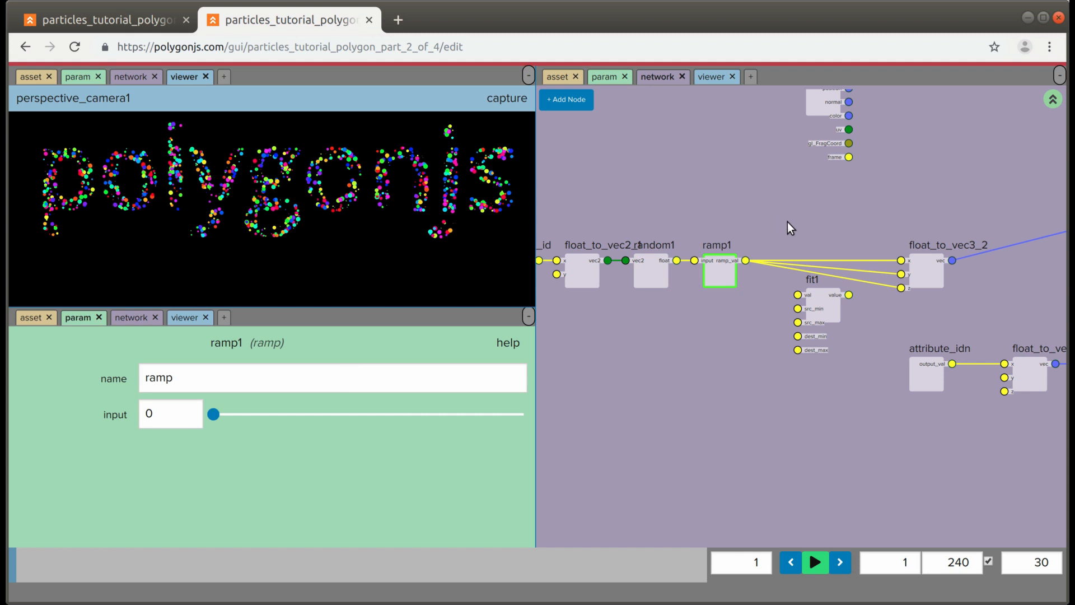
{"action": "middle_click_drag", "start_coordinate": [788, 221], "coordinate": [780, 214]}
{"action": "middle_click_drag", "start_coordinate": [865, 213], "coordinate": [824, 242]}
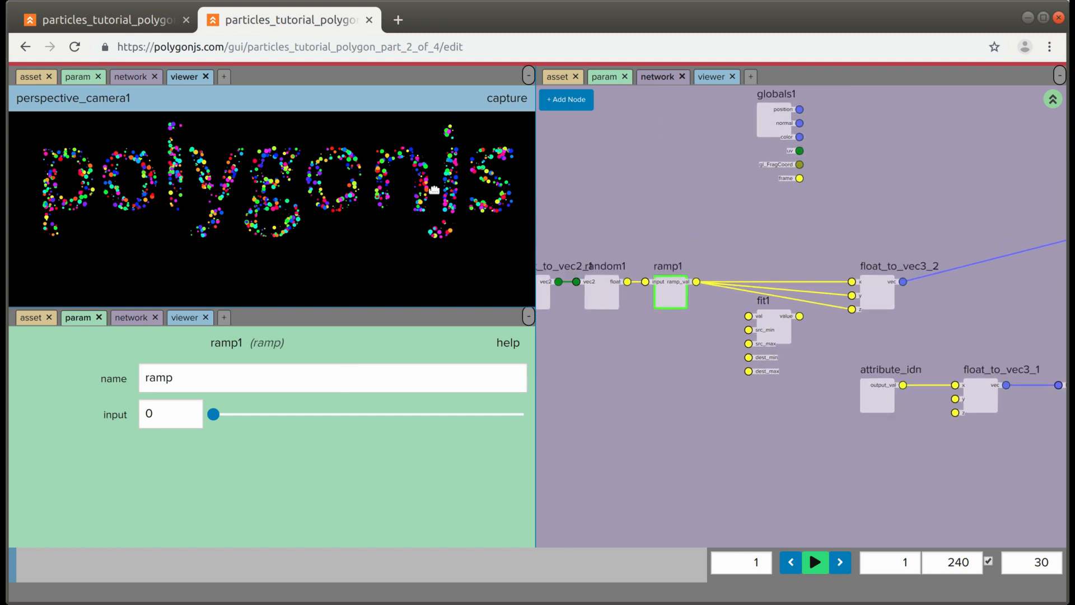
{"action": "left_click_drag", "start_coordinate": [696, 282], "coordinate": [799, 316]}
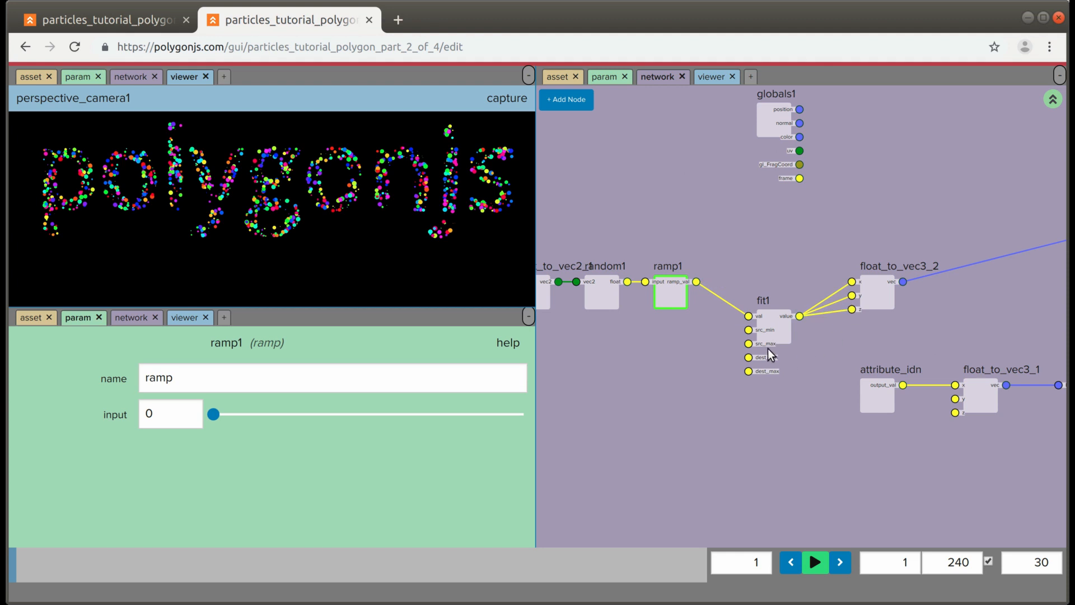
{"action": "middle_click_drag", "start_coordinate": [704, 261], "coordinate": [753, 264]}
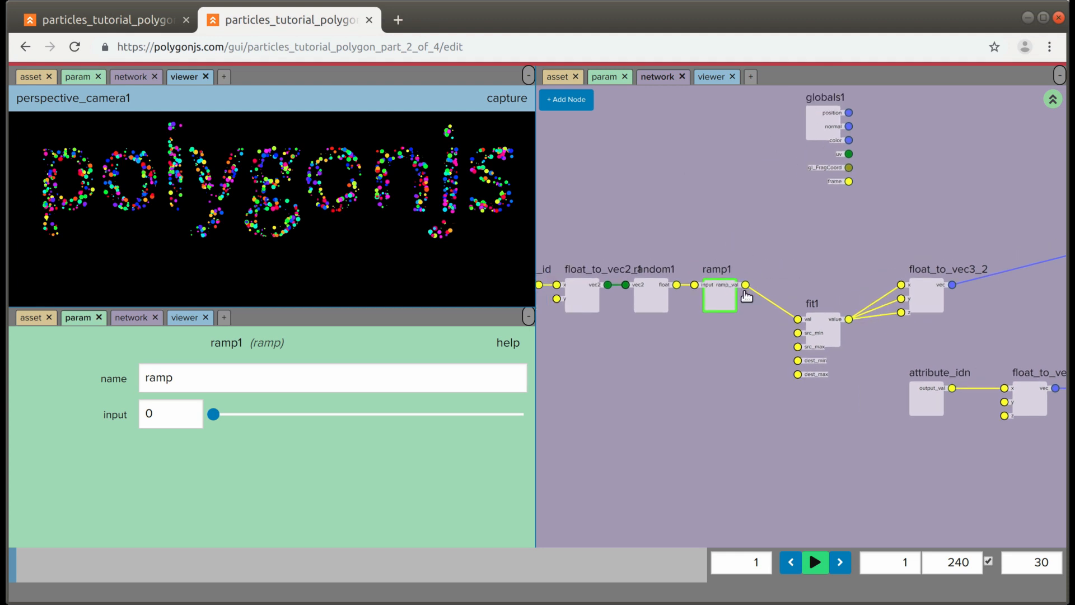
Step: Reshape the ramp in mesh_basic_instances' spare parameters into a curve that stays low and rises steeply near the end
{"action": "key", "text": "u"}
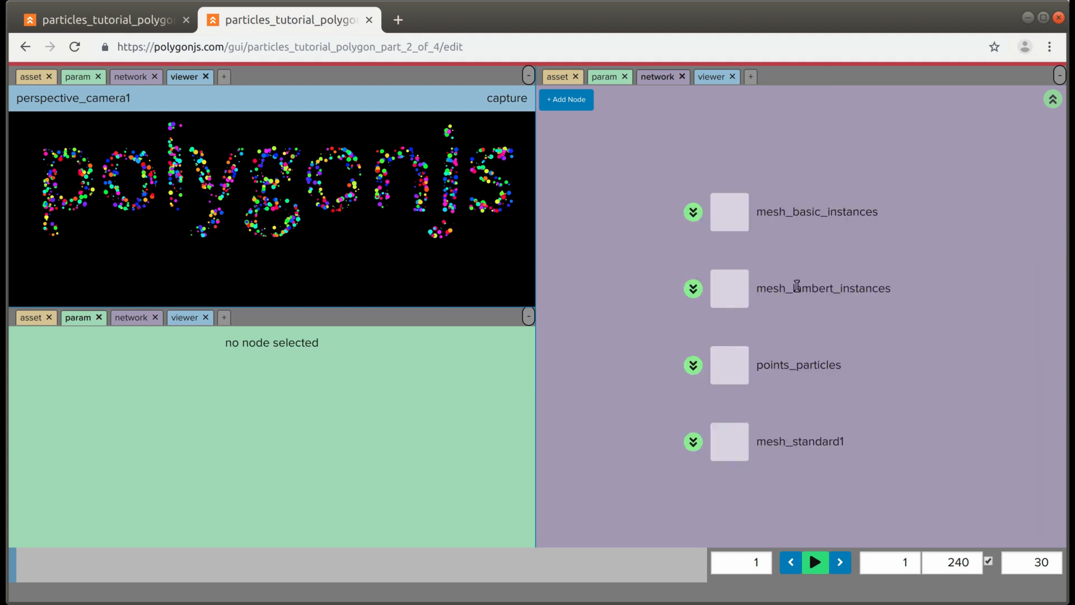
{"action": "left_click", "coordinate": [730, 212]}
{"action": "left_click", "coordinate": [440, 370]}
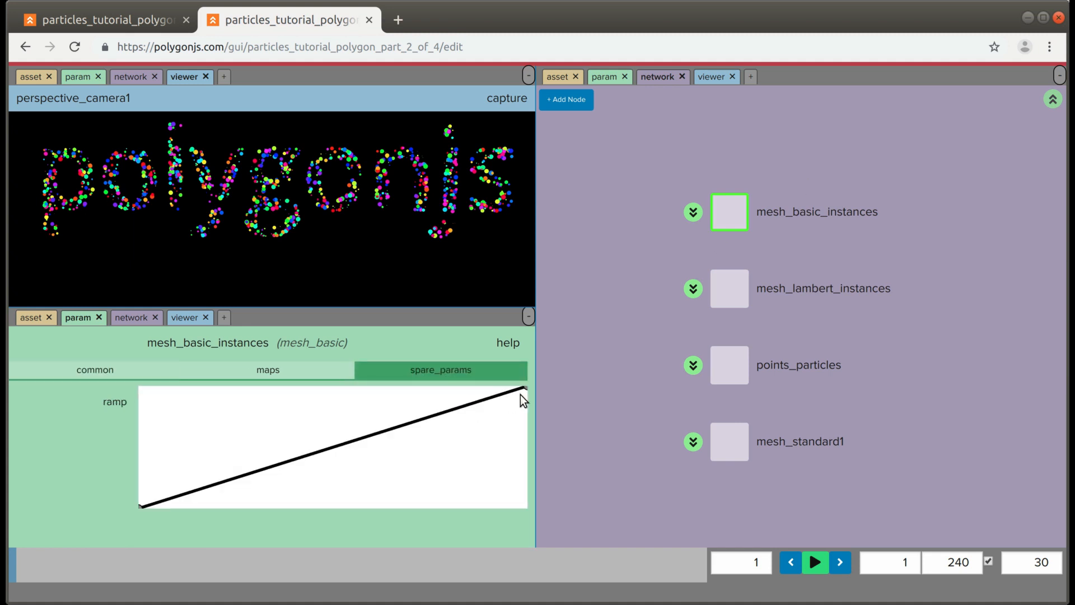
{"action": "left_click_drag", "start_coordinate": [465, 411], "coordinate": [487, 439]}
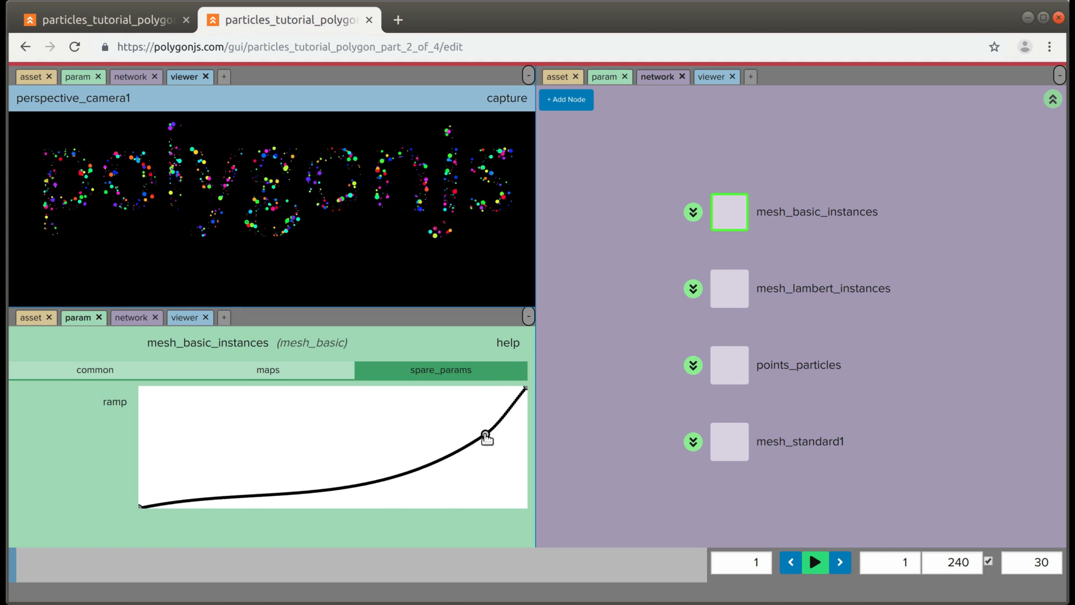
{"action": "left_click_drag", "start_coordinate": [280, 496], "coordinate": [411, 483]}
Step: Set fit1's dest_min to 0.2 and dest_max to about 1.6 in the mesh_basic_instances network, and inspect the resized spheres
{"action": "left_click", "coordinate": [692, 212]}
{"action": "left_click_drag", "start_coordinate": [773, 394], "coordinate": [740, 396]}
{"action": "left_click", "coordinate": [790, 333]}
{"action": "left_click_drag", "start_coordinate": [214, 486], "coordinate": [275, 488]}
{"action": "left_click_drag", "start_coordinate": [159, 516], "coordinate": [231, 522]}
{"action": "left_click_drag", "start_coordinate": [192, 491], "coordinate": [219, 522]}
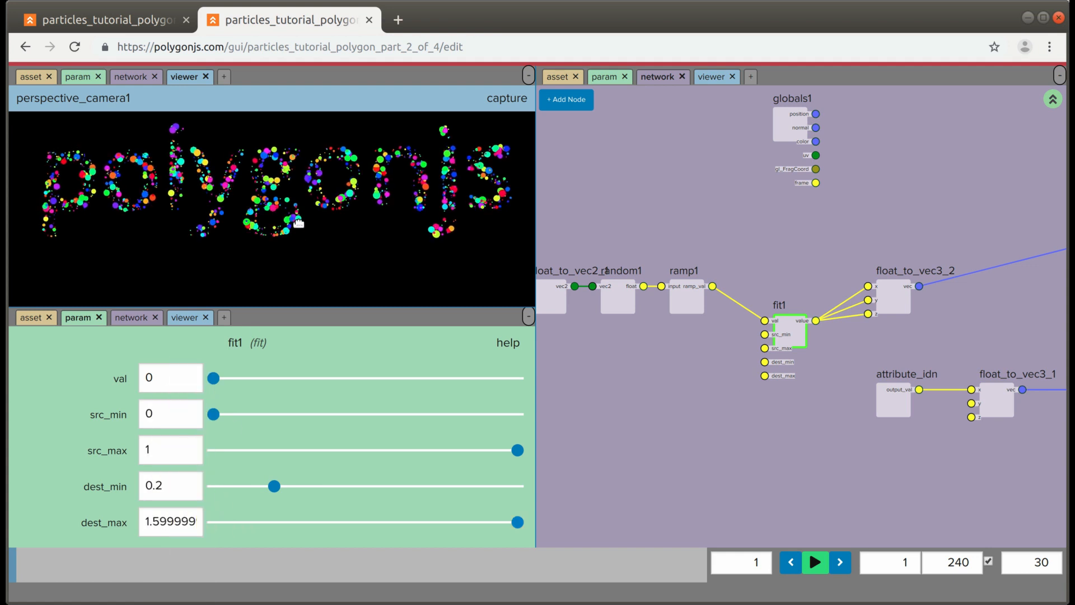
{"action": "left_click_drag", "start_coordinate": [304, 231], "coordinate": [309, 228]}
{"action": "scroll", "coordinate": [315, 222], "scroll_direction": "down", "scroll_amount": 1}
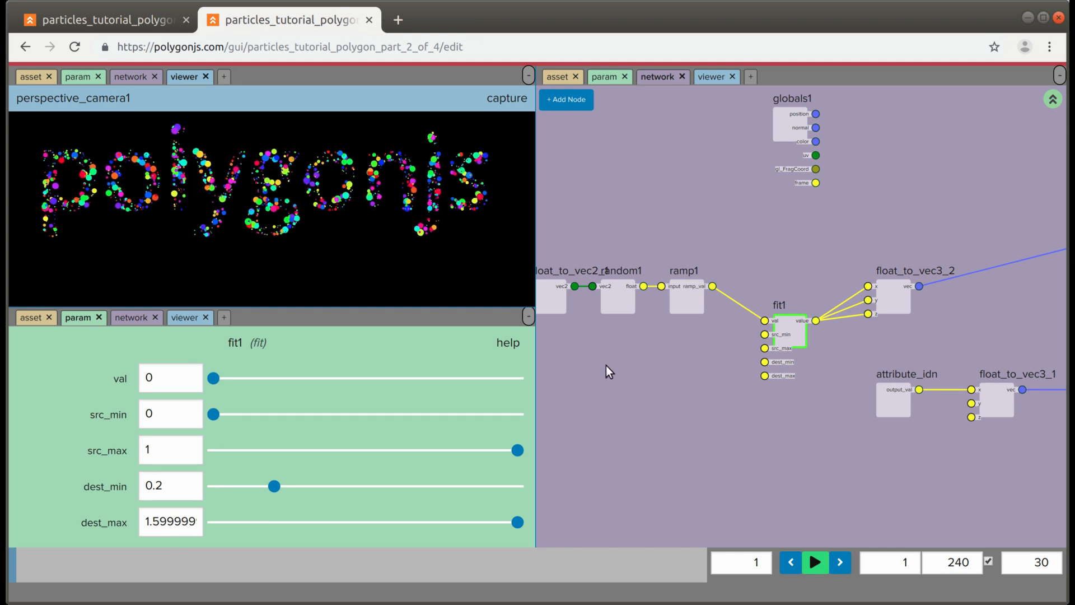
Step: Leave the mesh_basic_instances network for the materials level and look over the instanced text
{"action": "middle_click_drag", "start_coordinate": [685, 394], "coordinate": [621, 395]}
{"action": "key", "text": "u"}
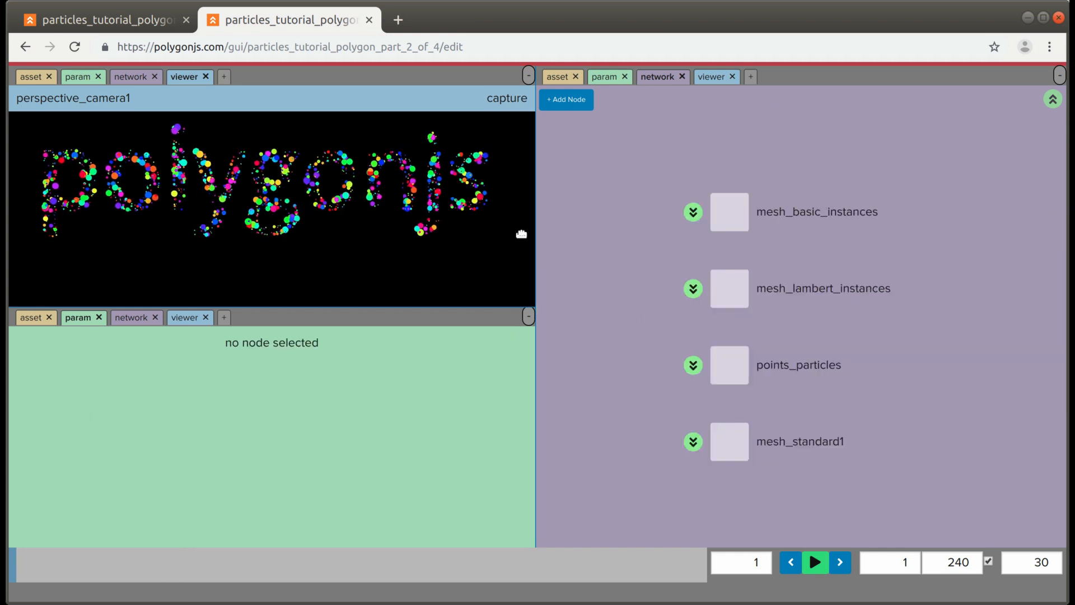
{"action": "left_click_drag", "start_coordinate": [302, 217], "coordinate": [311, 219]}
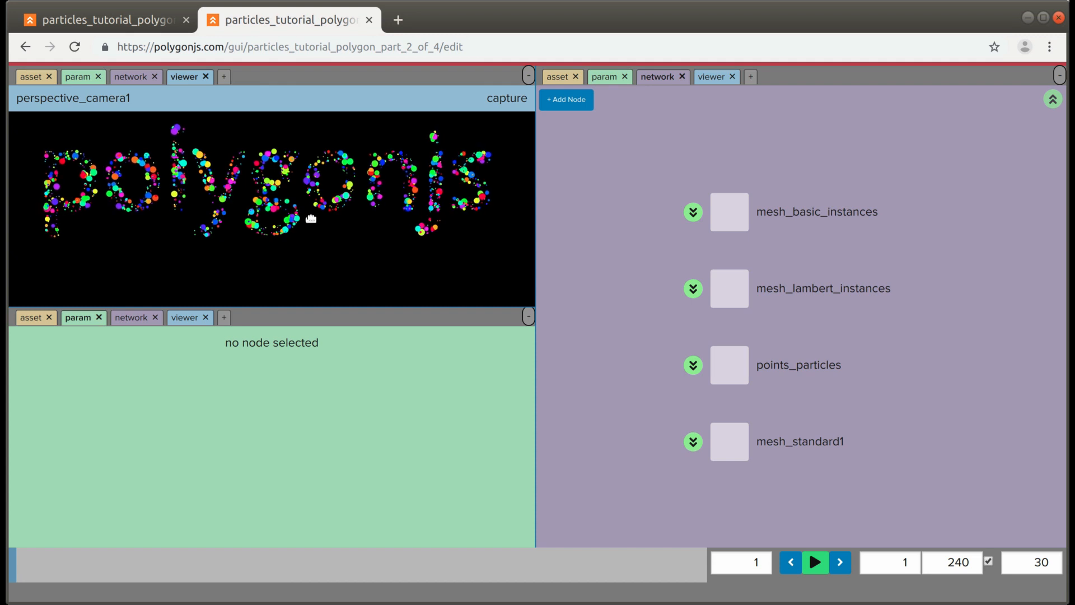